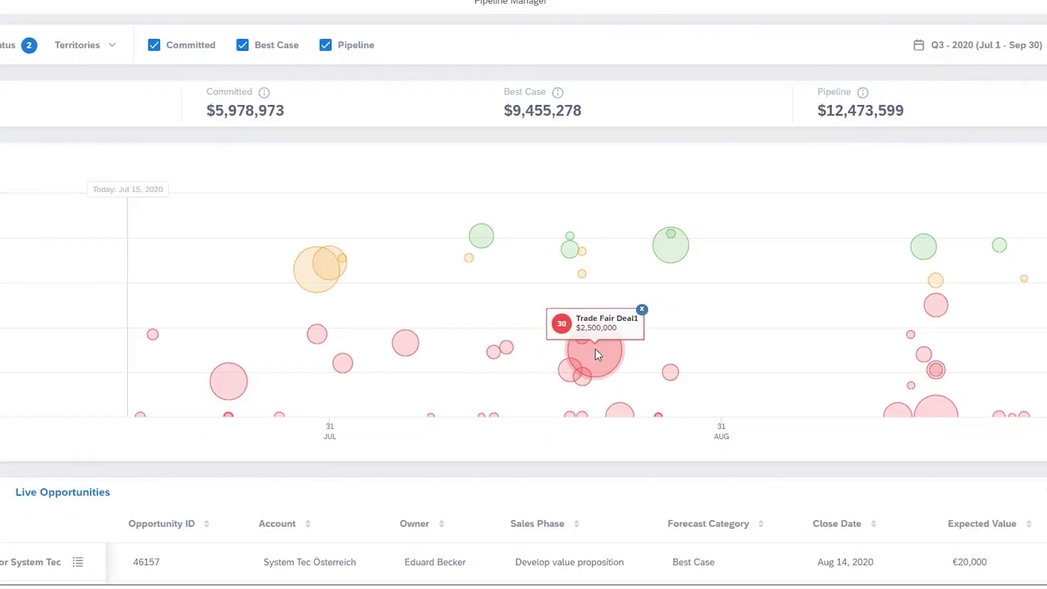
click(922, 72)
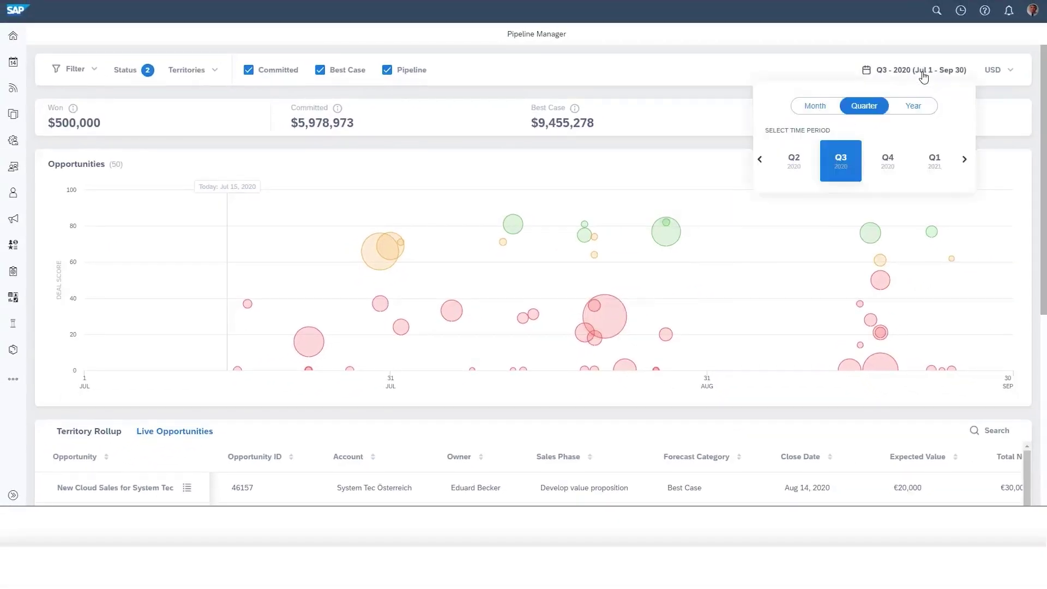
click(991, 71)
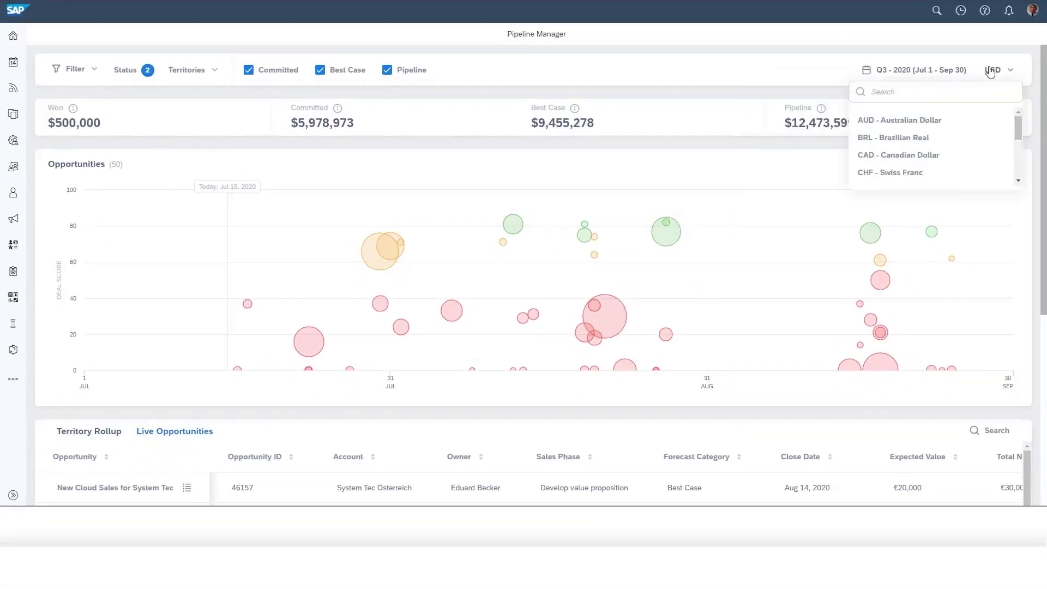
click(396, 137)
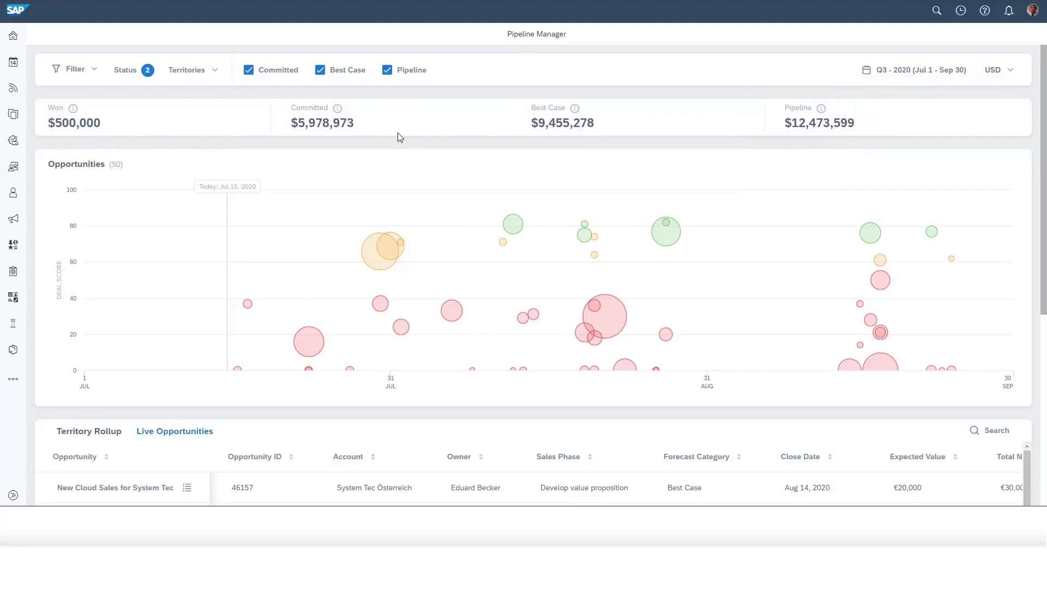
click(85, 82)
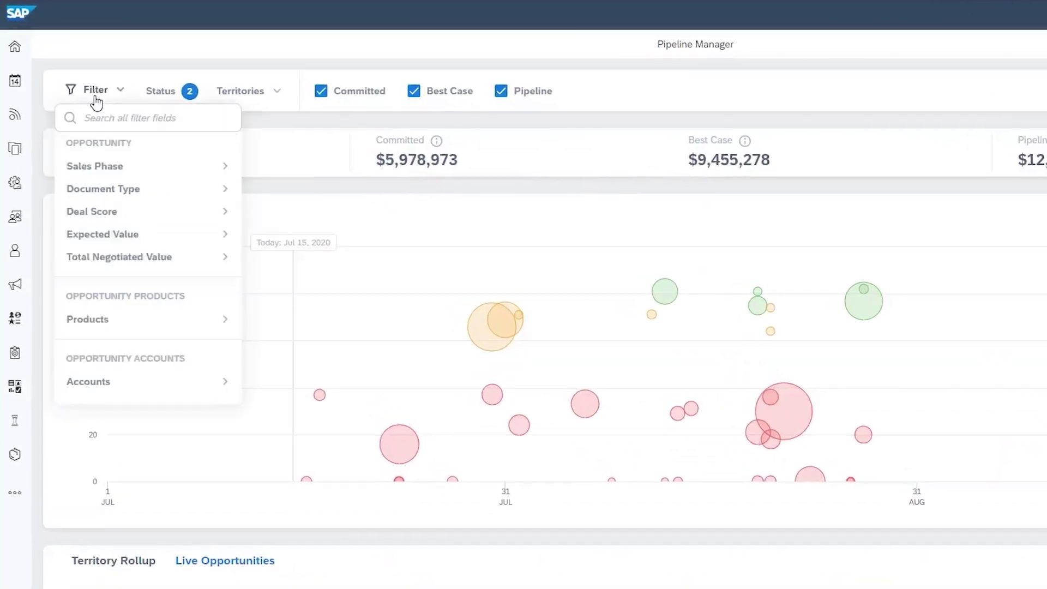
click(124, 321)
click(96, 147)
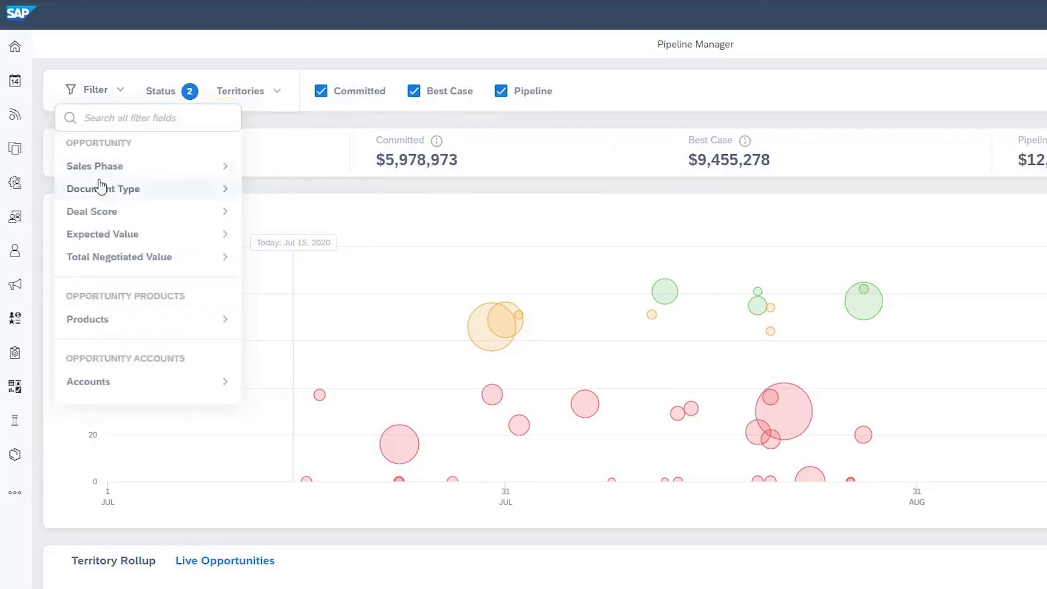
click(99, 164)
click(93, 150)
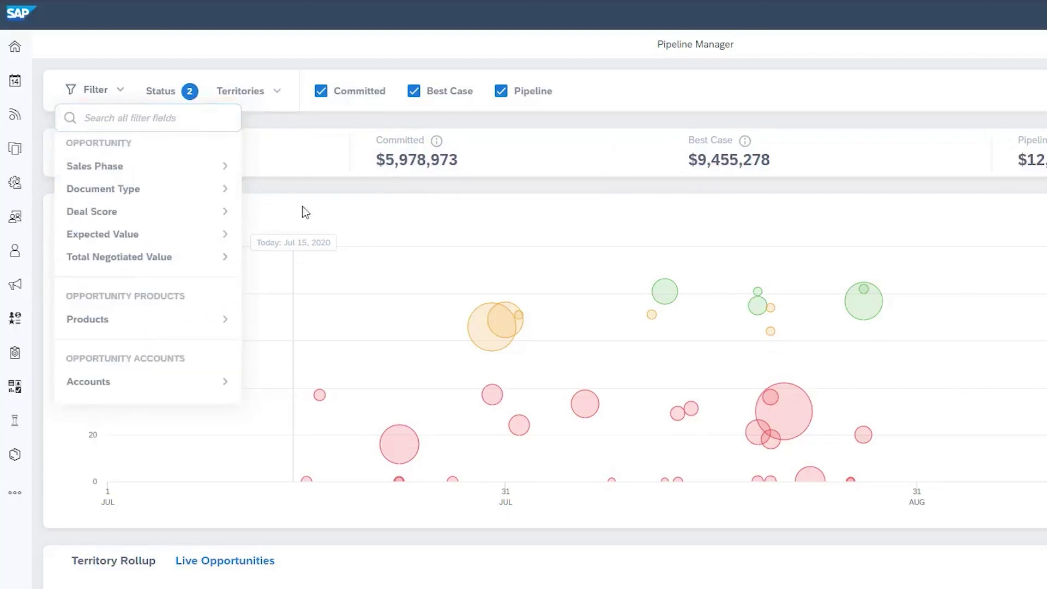
click(253, 99)
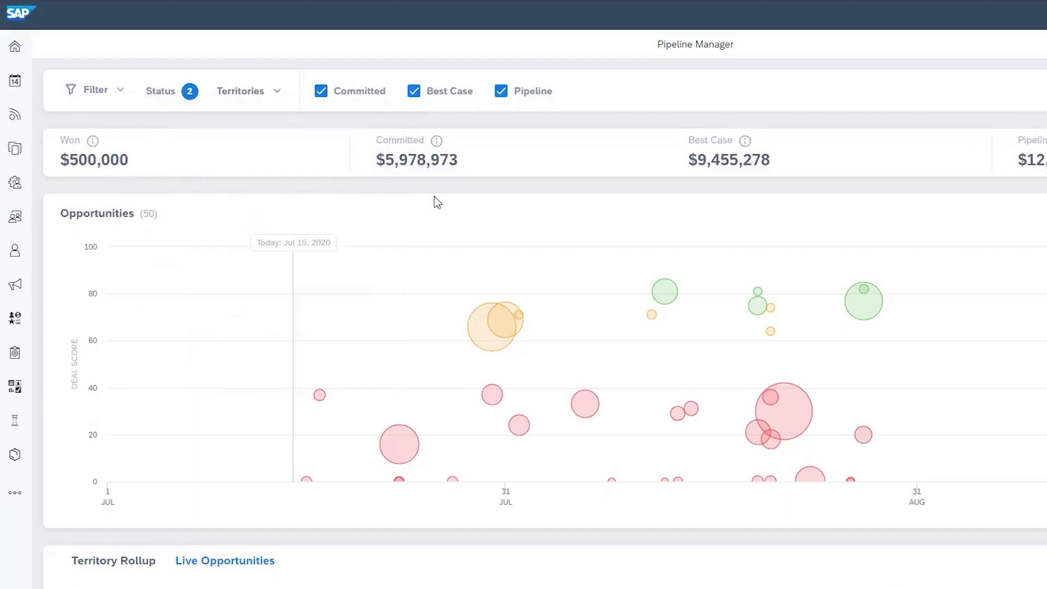
click(864, 305)
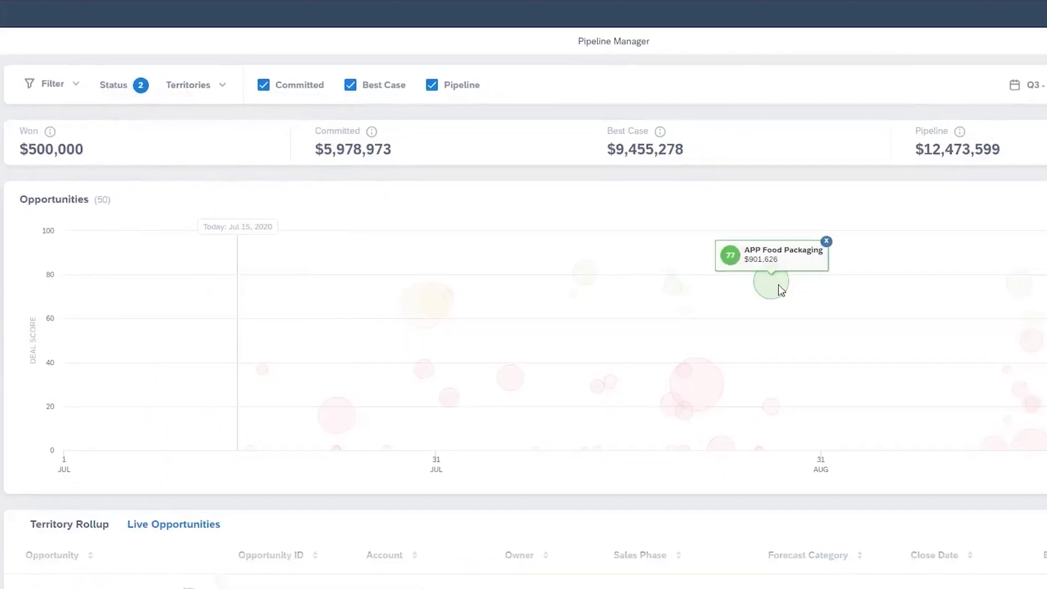
click(843, 301)
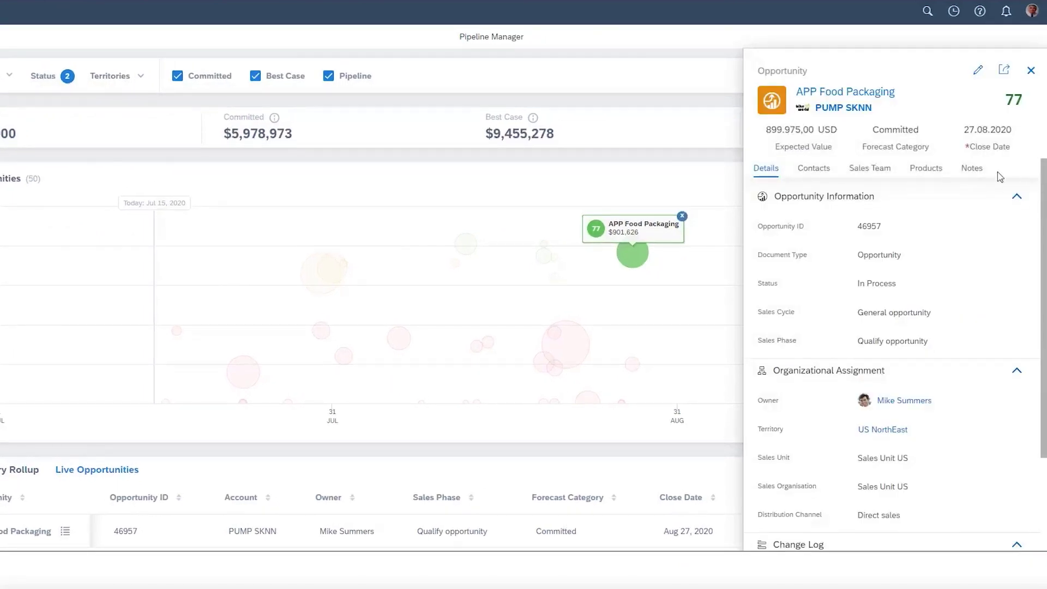
click(1032, 72)
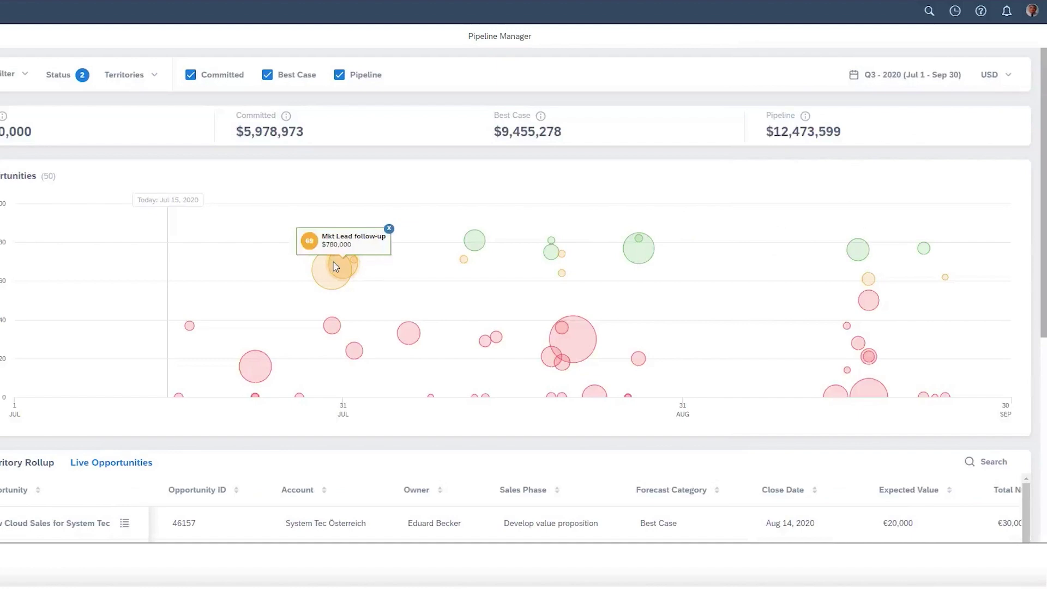
scroll(368, 252, down, 5)
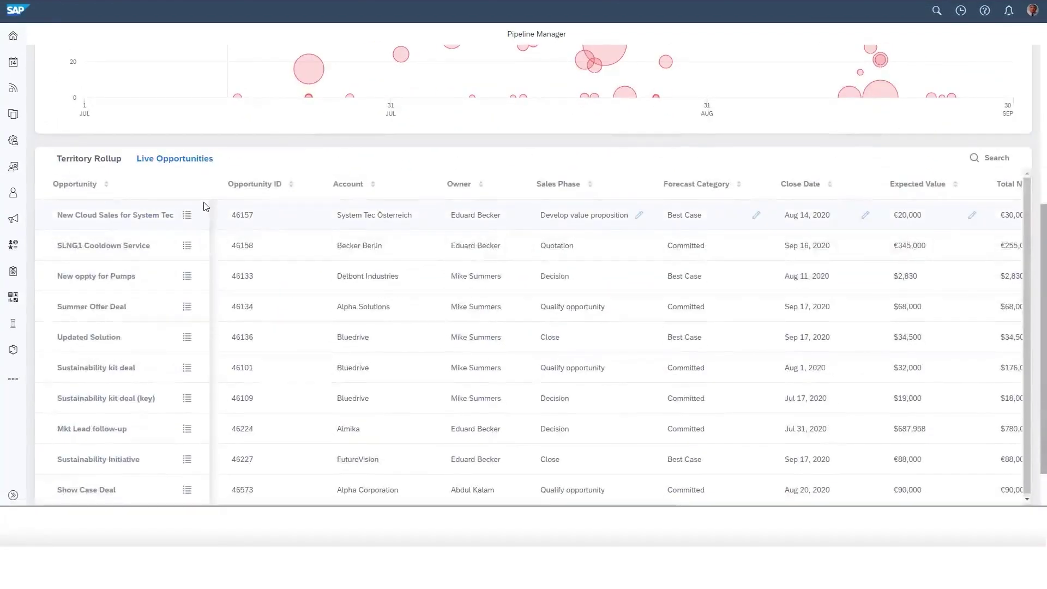
Step: Compare Territory Rollup with Live Opportunities, then start inline-editing System Tec Österreich's forecast category and 20000 Expected Value
click(111, 161)
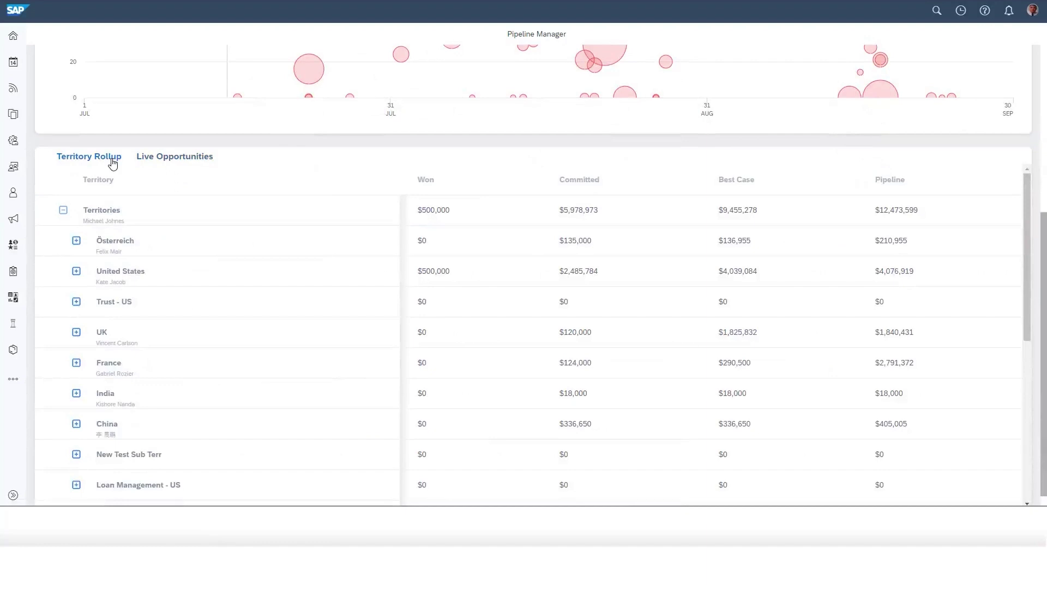
click(156, 161)
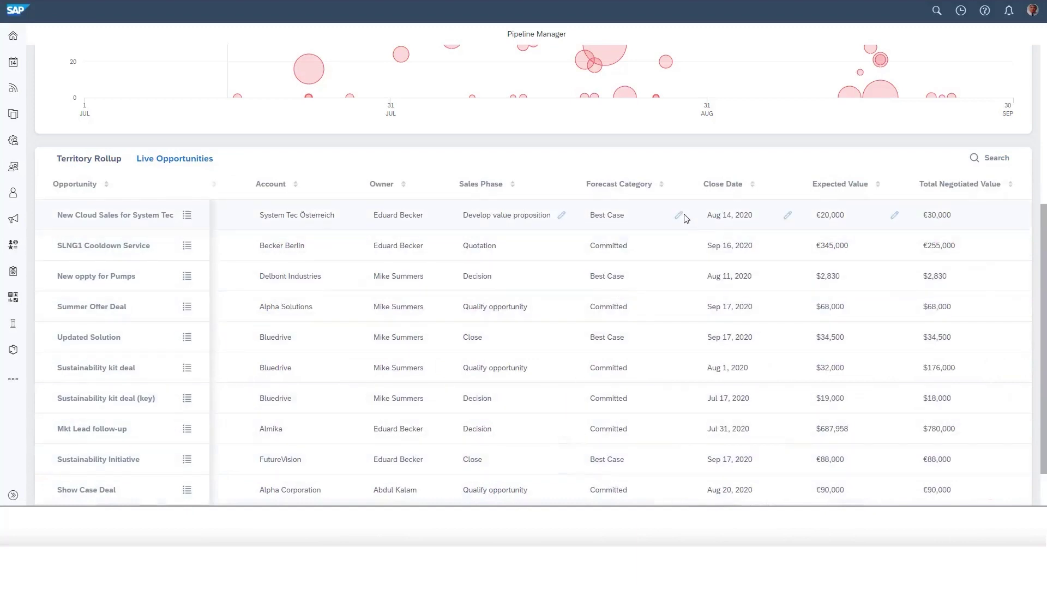
click(678, 216)
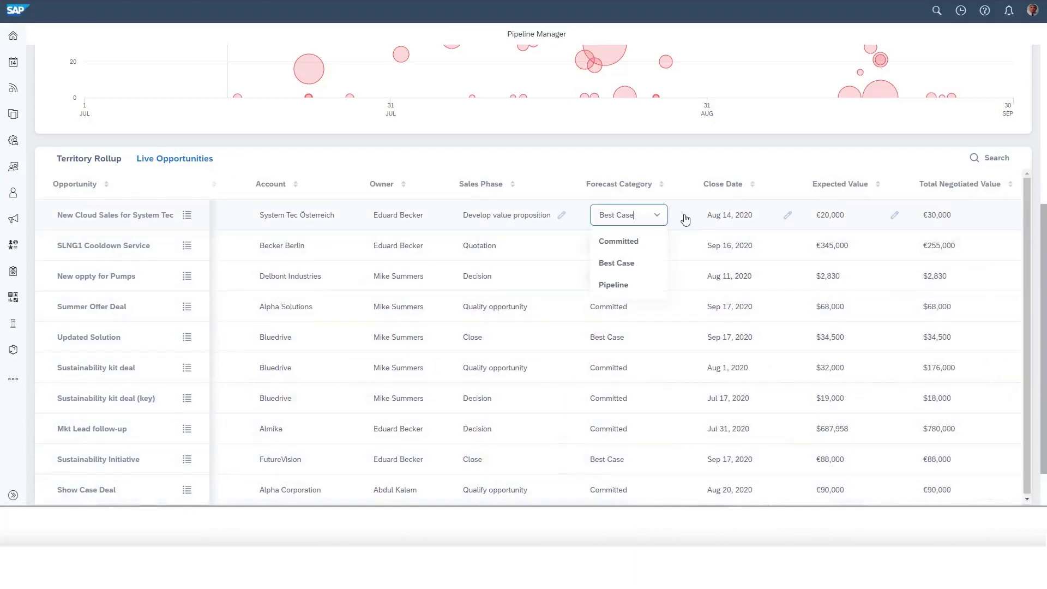
click(788, 218)
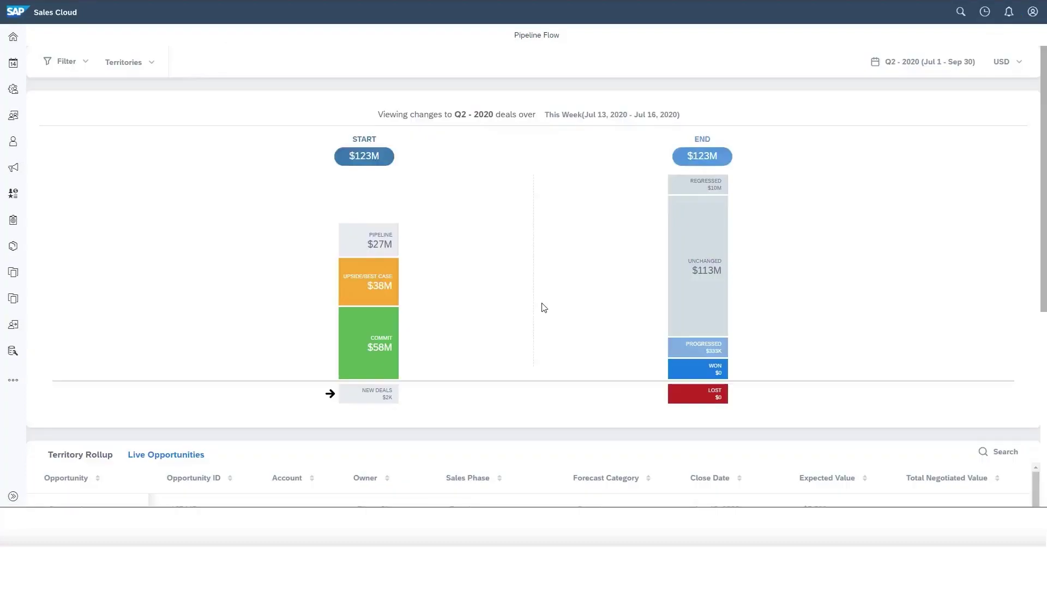
Step: Show the quarter choices for the Q2 2020 Pipeline Flow view
click(934, 64)
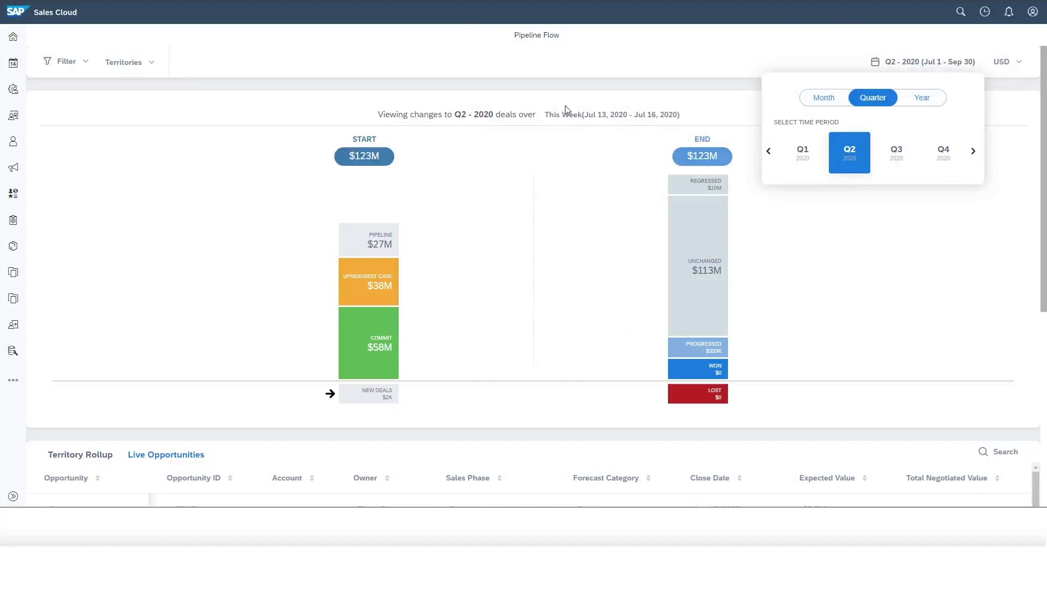
Step: Set the Pipeline Flow change period to This Month after checking the custom range option
click(571, 119)
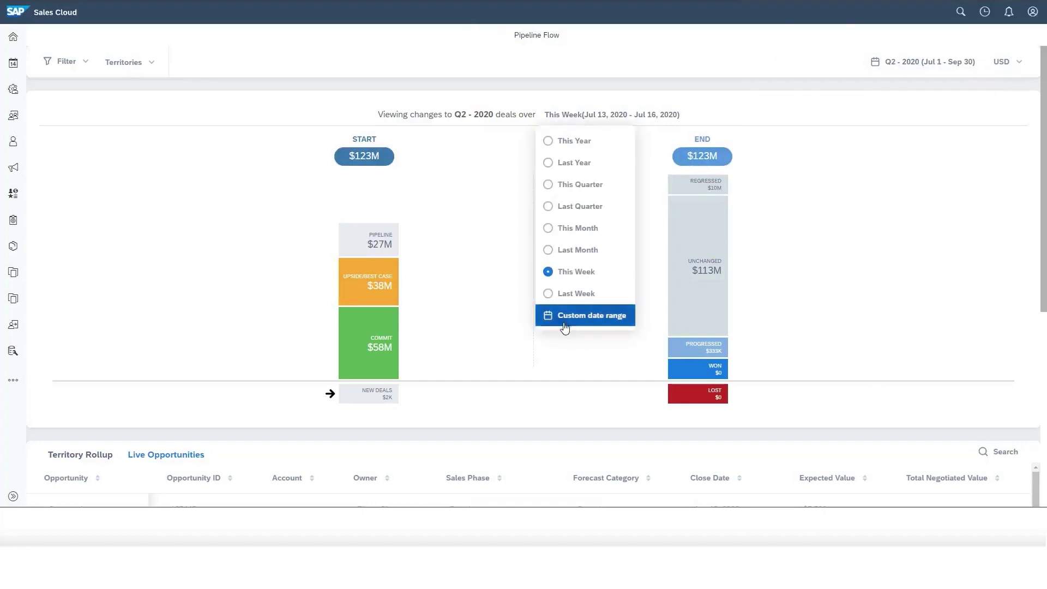
click(563, 318)
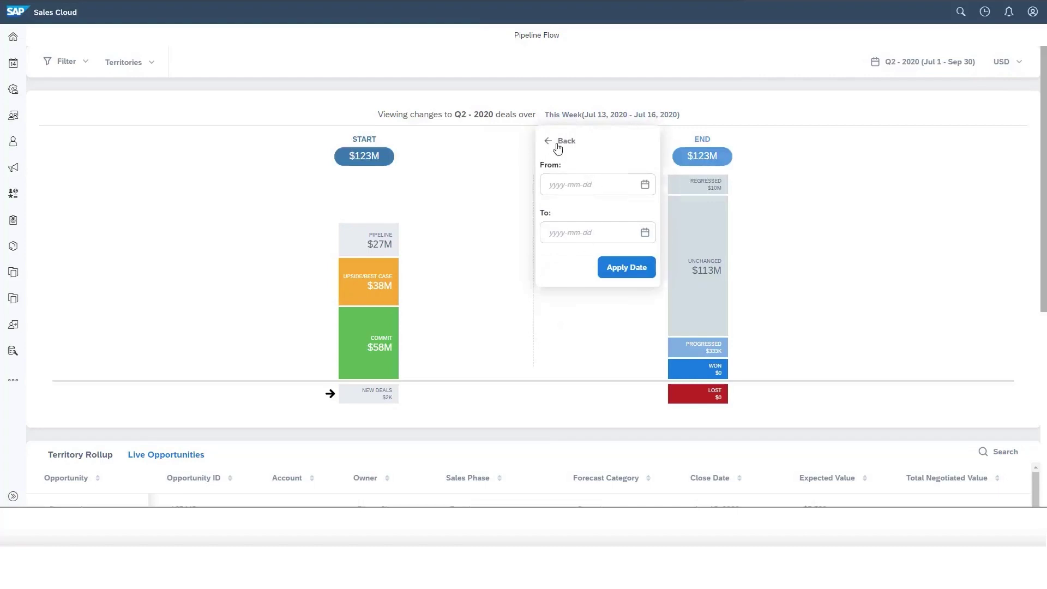
click(559, 146)
click(551, 278)
Step: Trace Commit deals into Pushed Out and Lost, then narrow to New Deals that stayed Unchanged
click(375, 326)
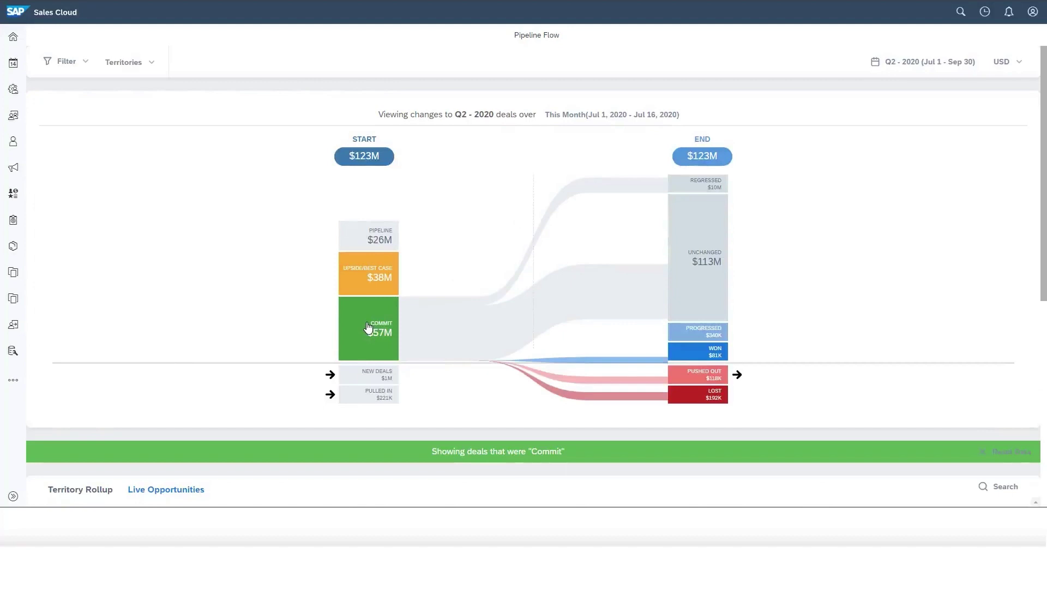
click(621, 381)
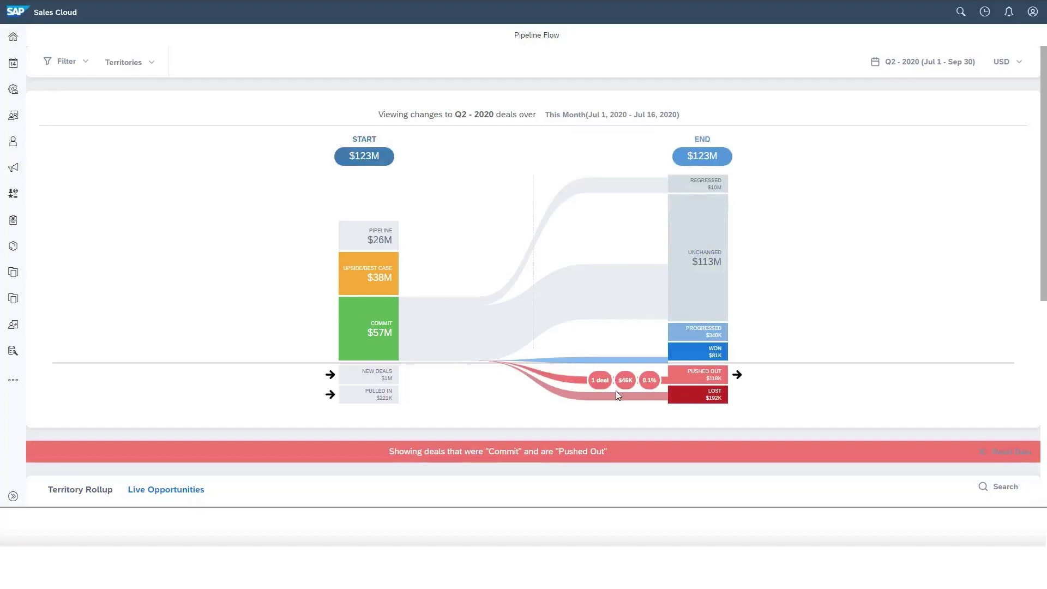
click(625, 398)
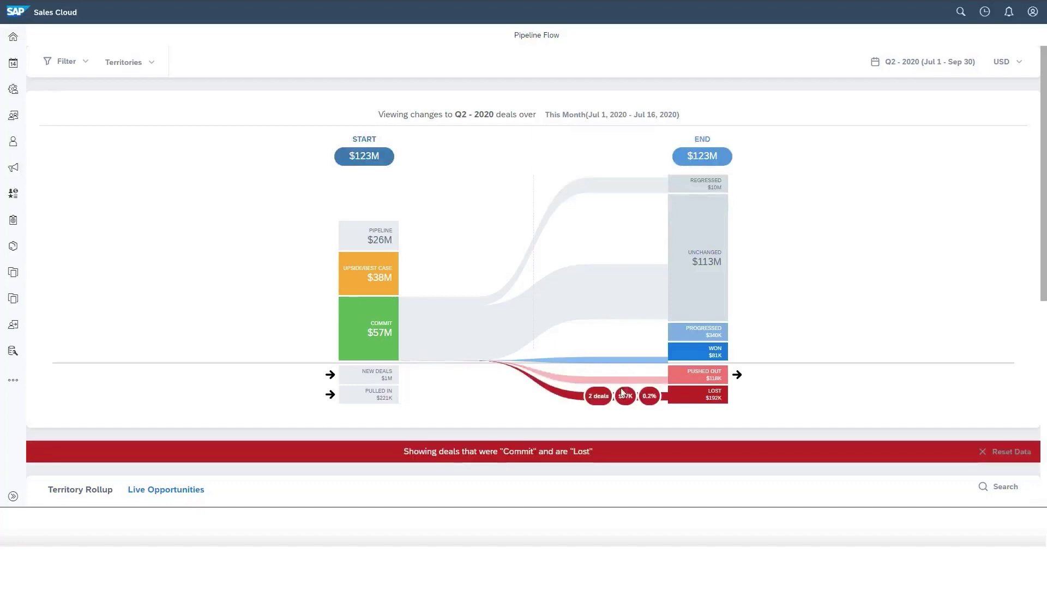
click(370, 377)
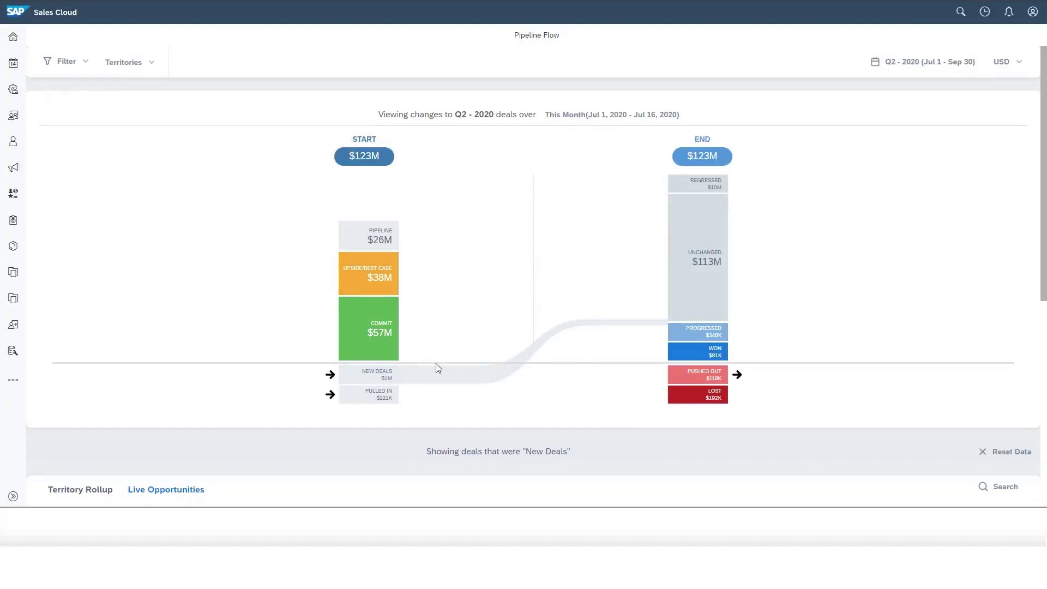
click(450, 380)
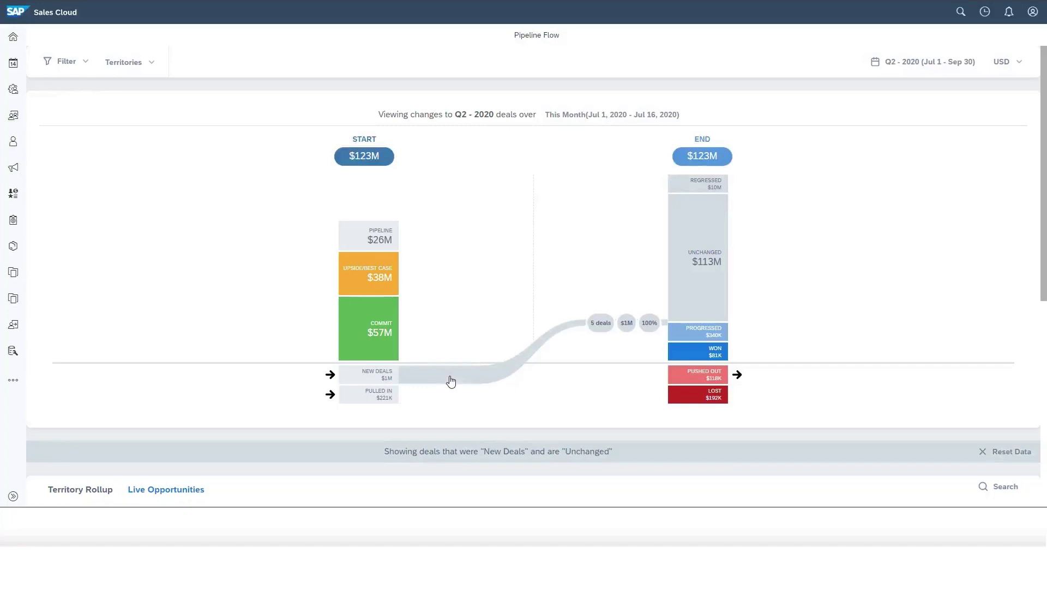
scroll(494, 358, down, 3)
scroll(494, 357, down, 3)
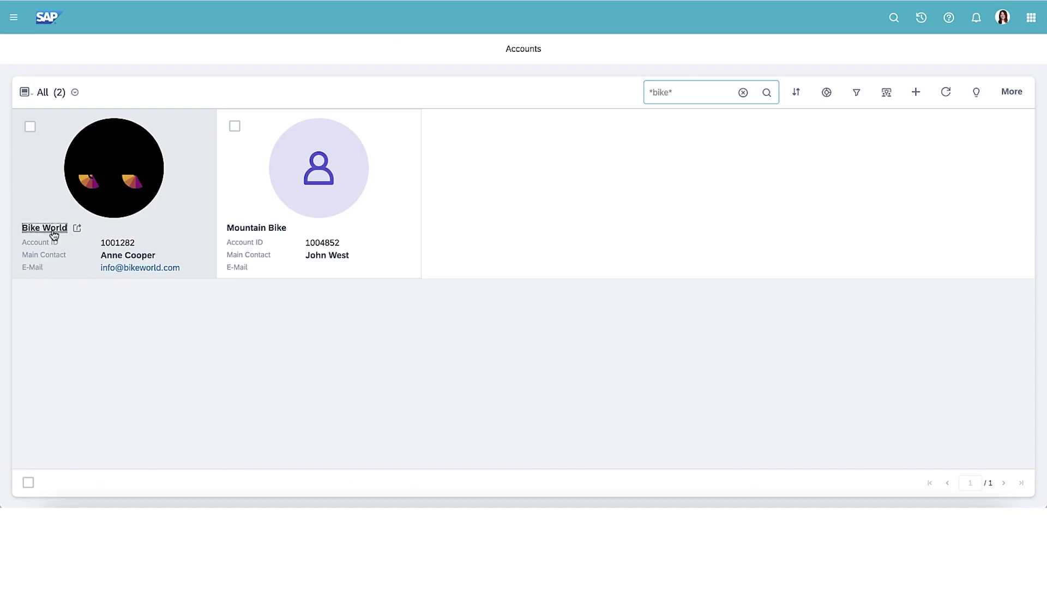
Step: Open the Bike World account summary and then its full customer page
click(51, 233)
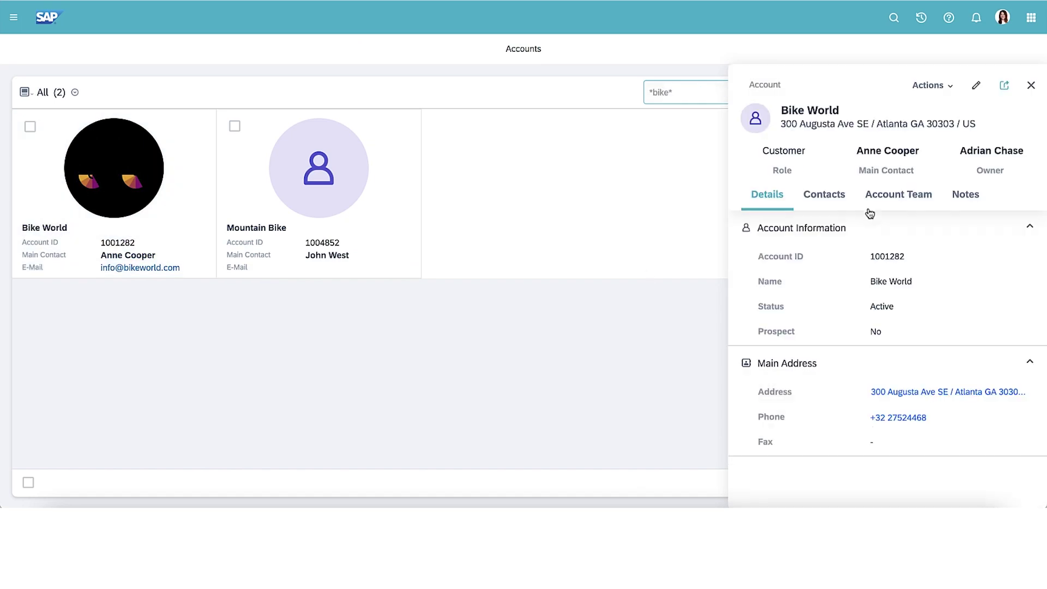
click(1003, 89)
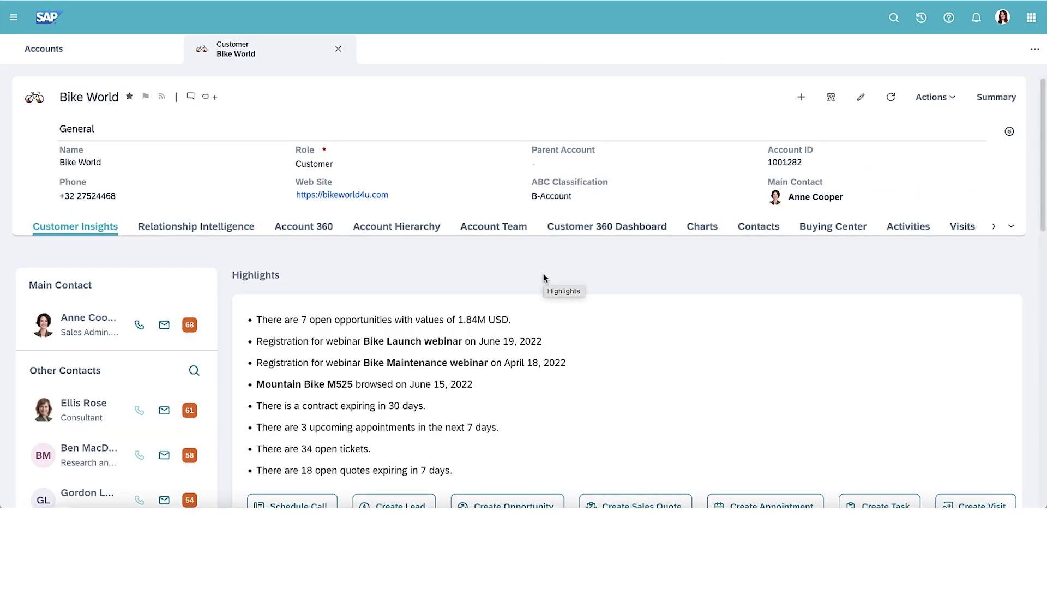
scroll(531, 306, down, 2)
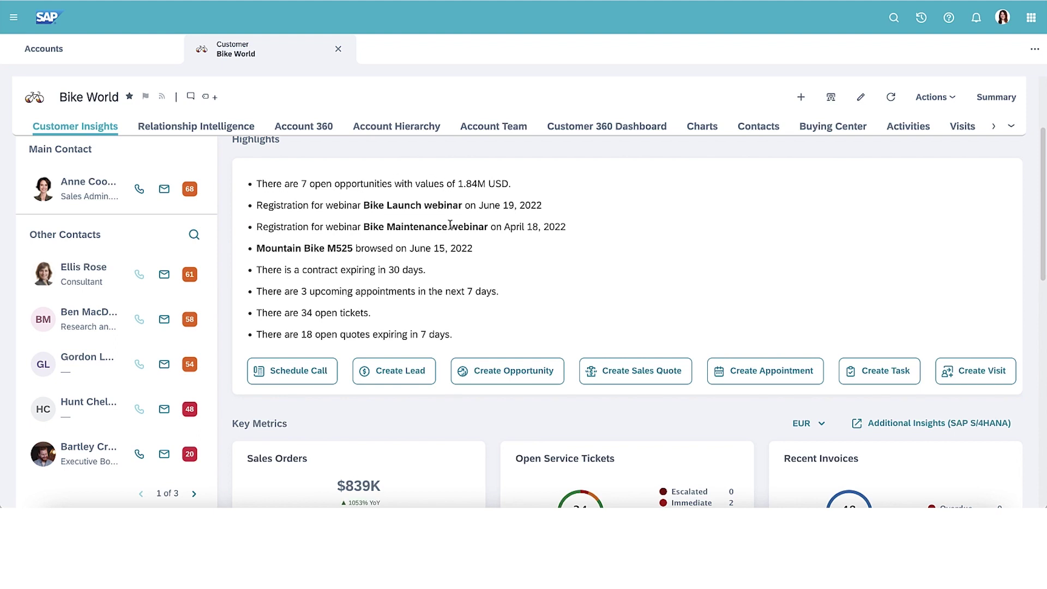
scroll(451, 226, down, 1)
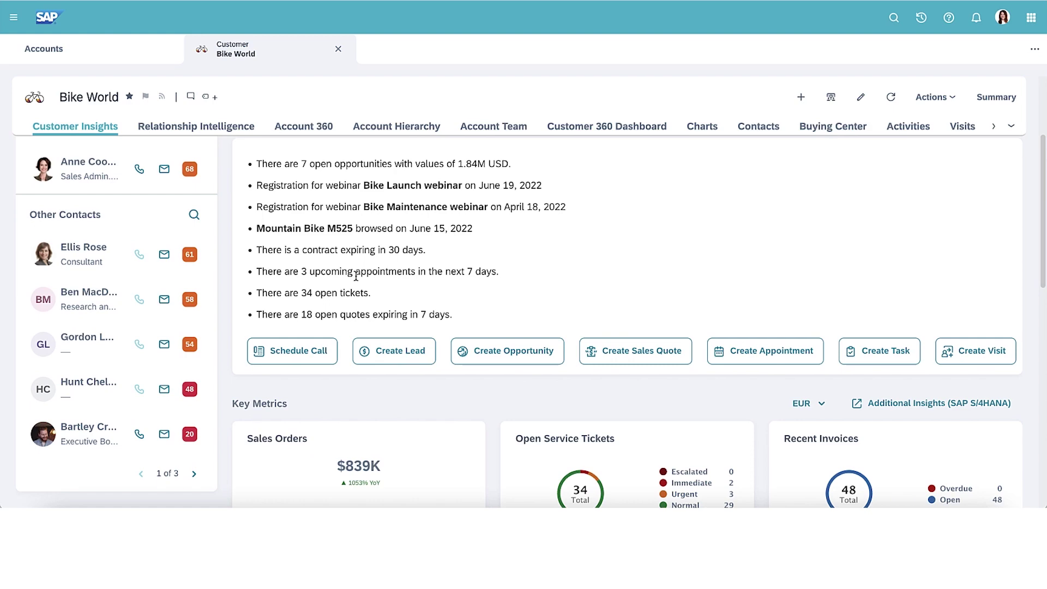
scroll(356, 276, down, 1)
scroll(355, 279, down, 1)
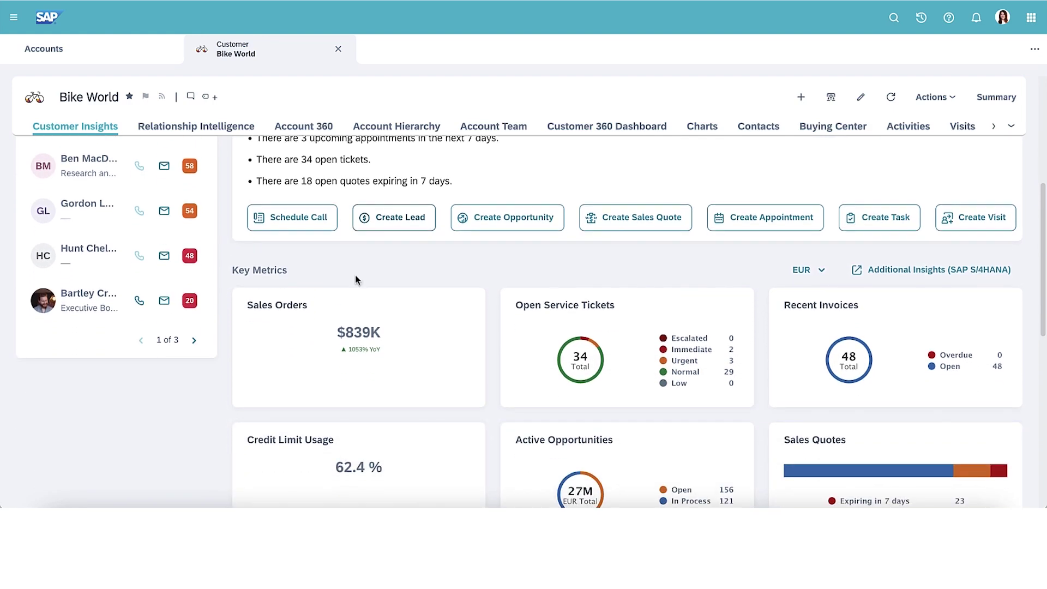
scroll(355, 275, down, 1)
Step: Review Bike World's Relationship Intelligence and the network details of the second and third contacts
click(237, 126)
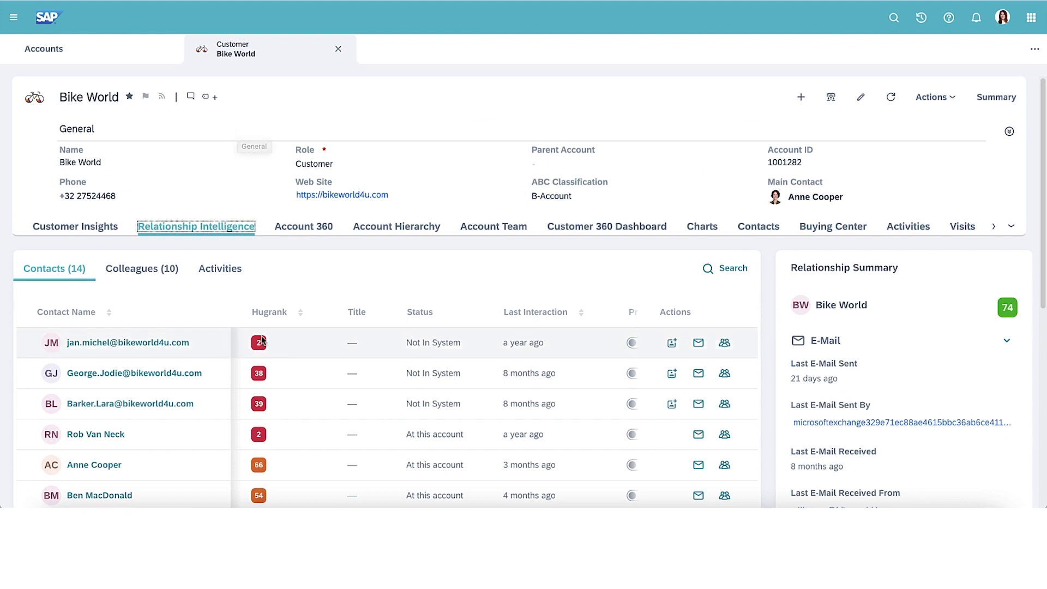
scroll(260, 323, down, 1)
scroll(261, 327, down, 1)
scroll(261, 333, down, 1)
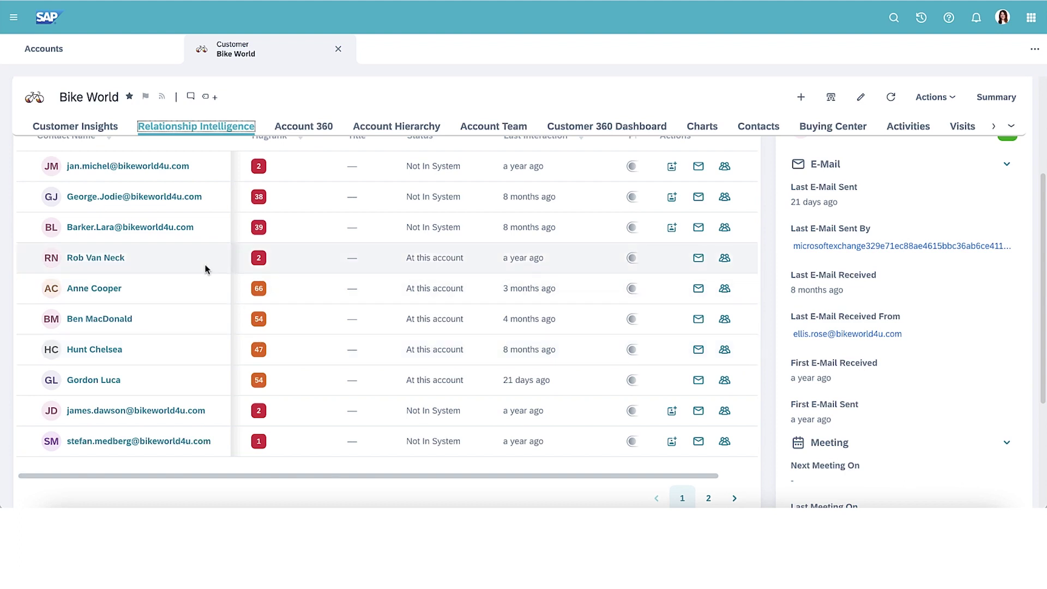
click(170, 198)
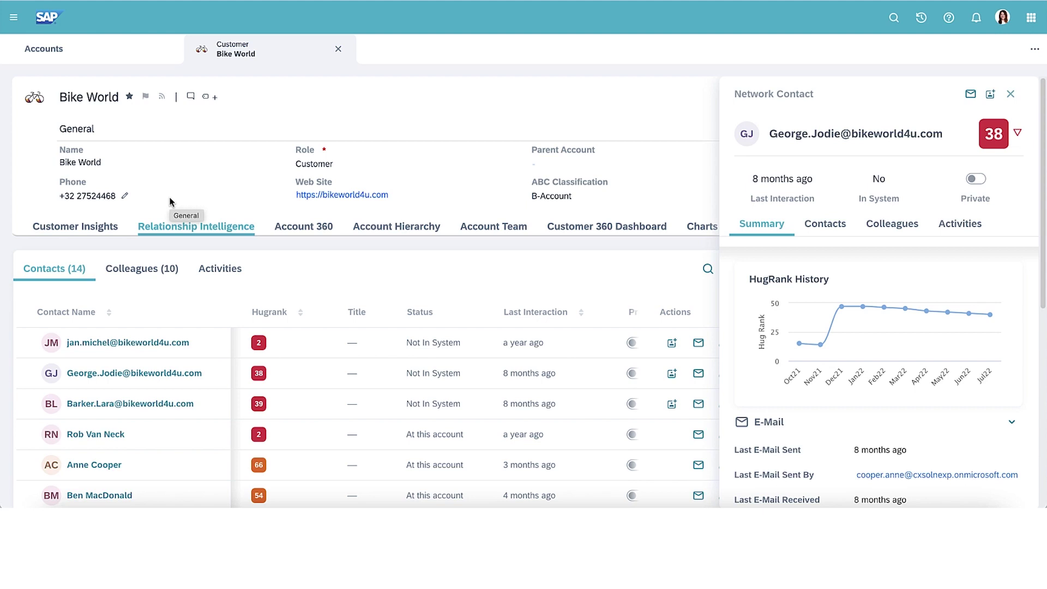
click(139, 404)
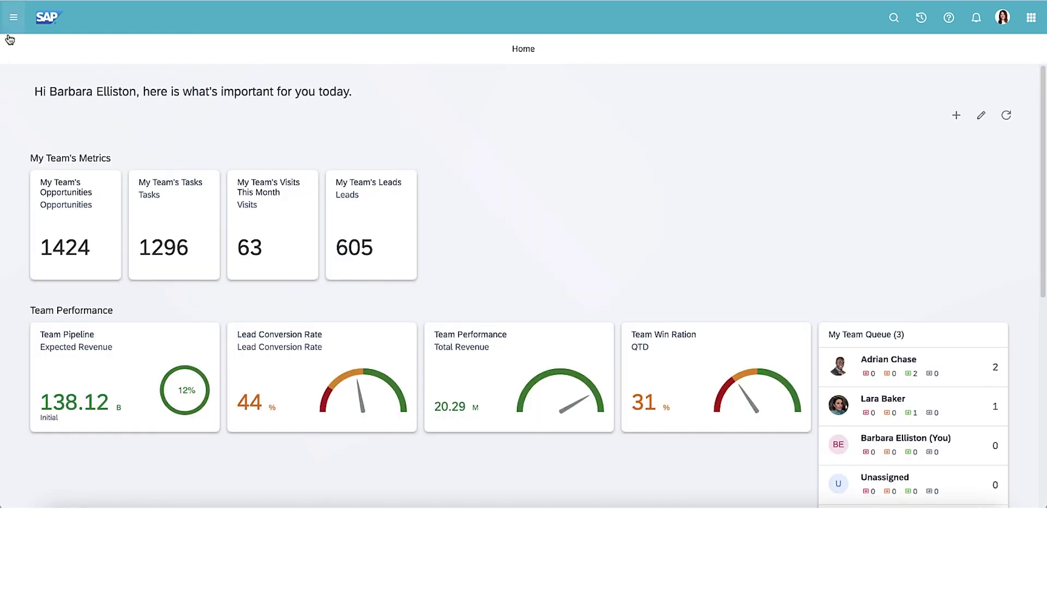
Step: Go to Guided Selling, filter the board to 'bike' and open the Bike Opportunity deal
click(13, 17)
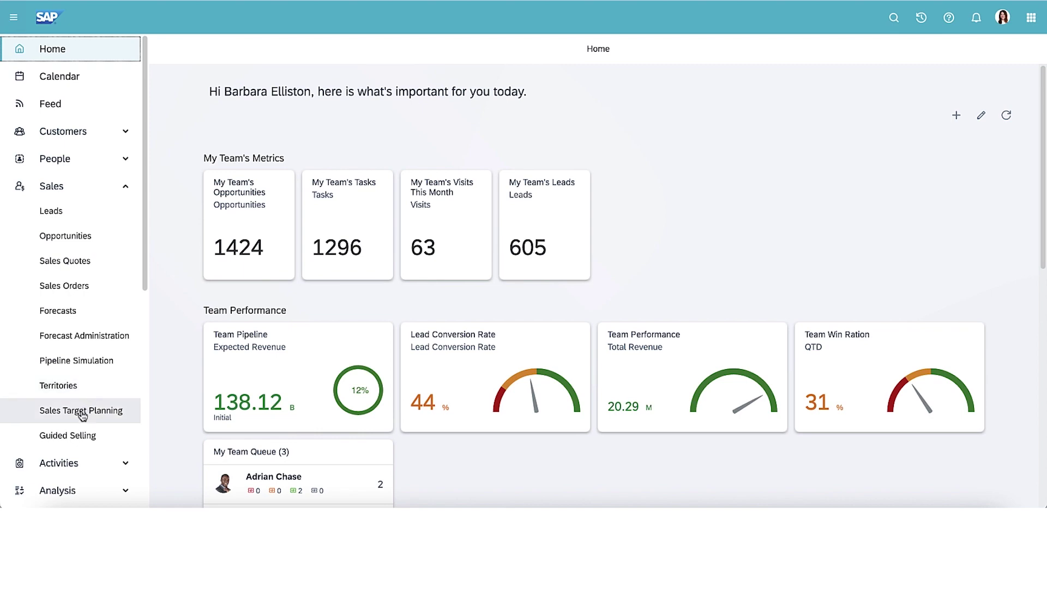
click(74, 433)
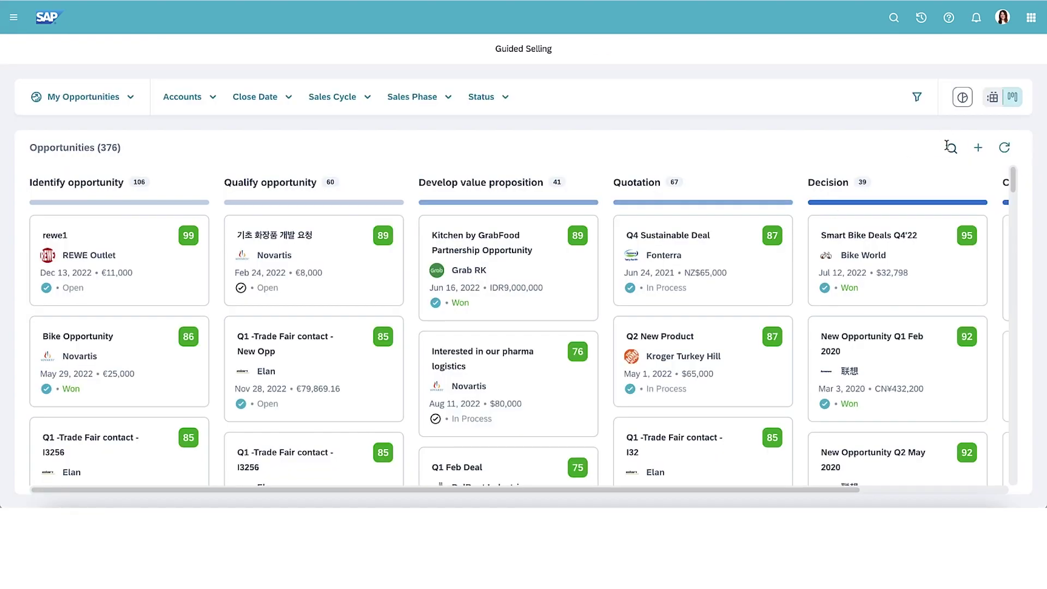
click(949, 147)
text(bike)
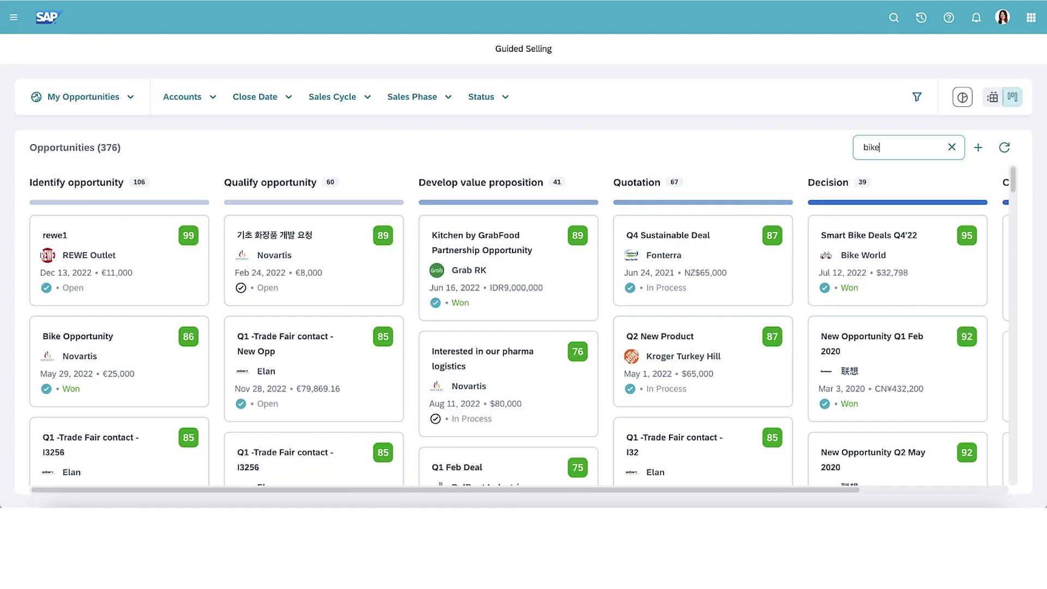
key(Return)
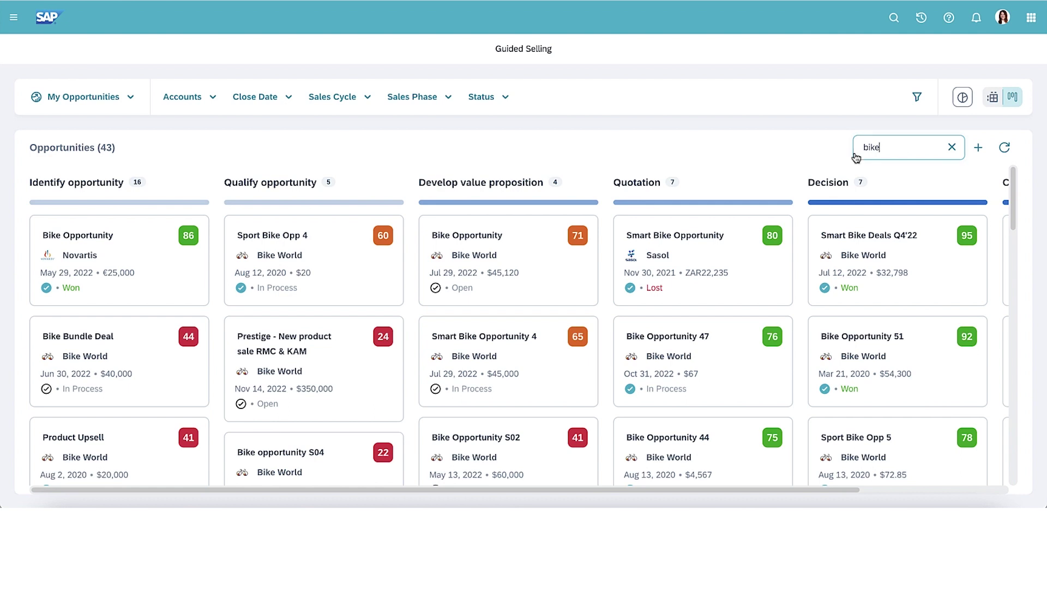
click(485, 236)
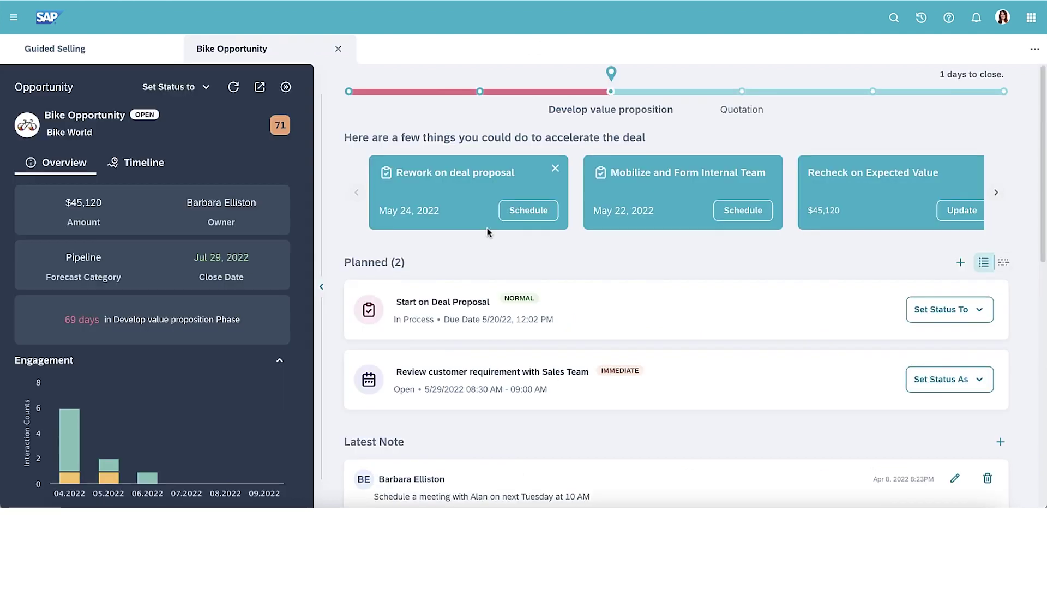
scroll(487, 233, down, 2)
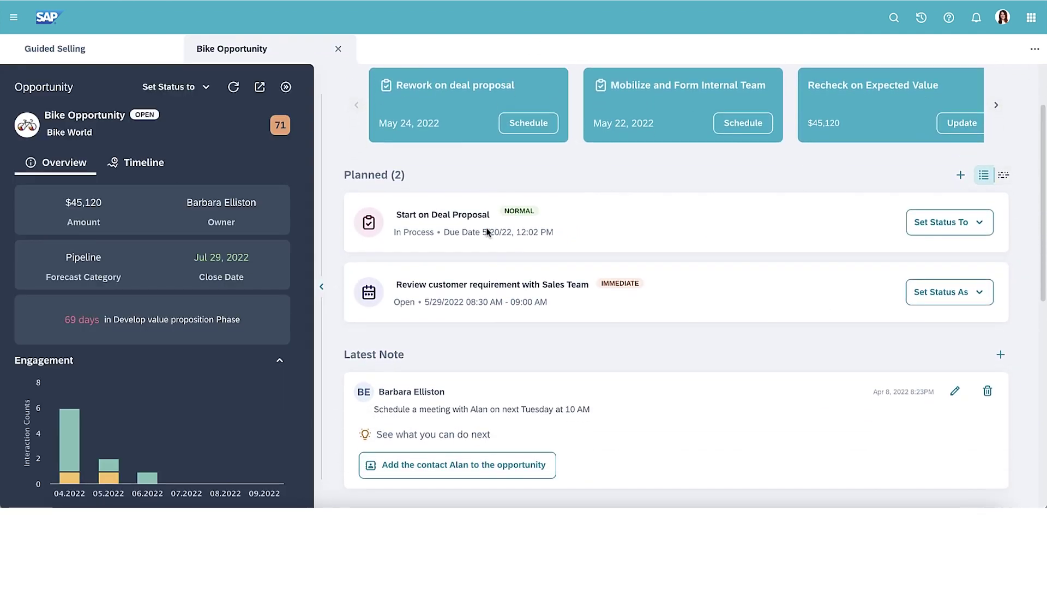
scroll(159, 273, down, 1)
scroll(159, 269, down, 1)
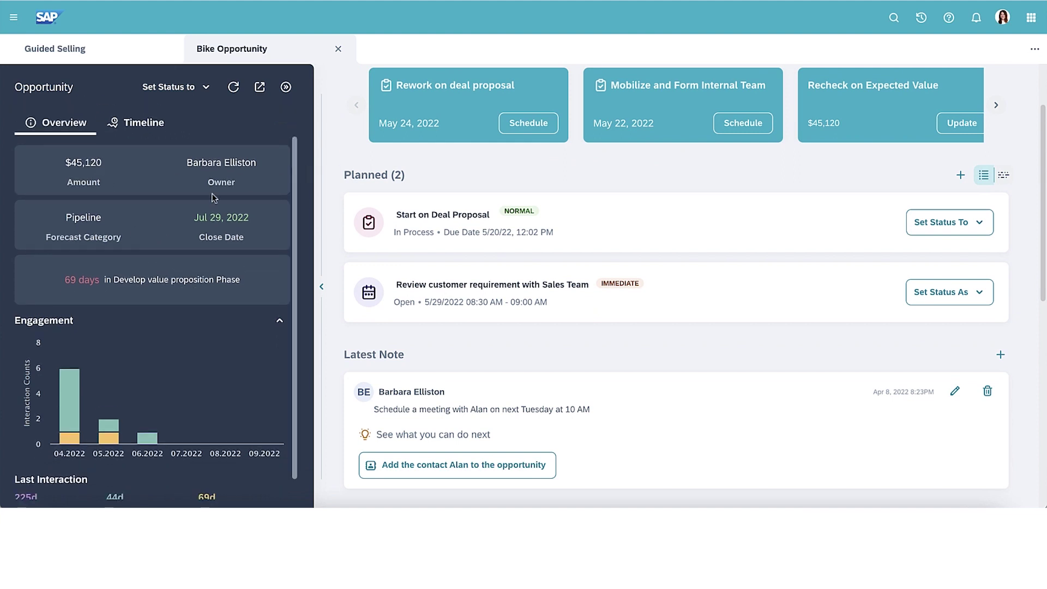
scroll(176, 266, down, 1)
scroll(176, 263, up, 3)
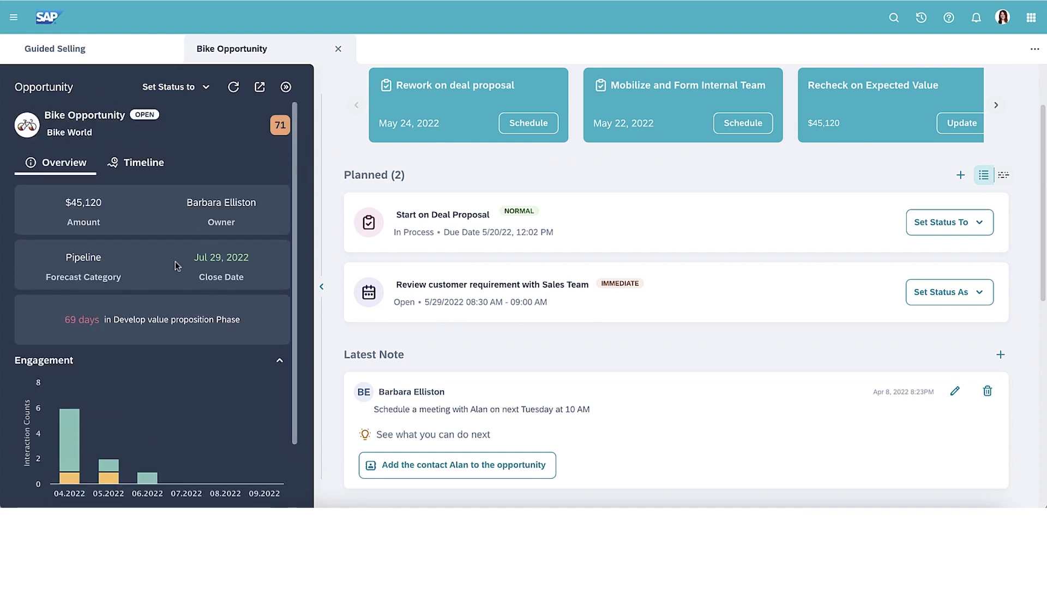
scroll(509, 362, down, 4)
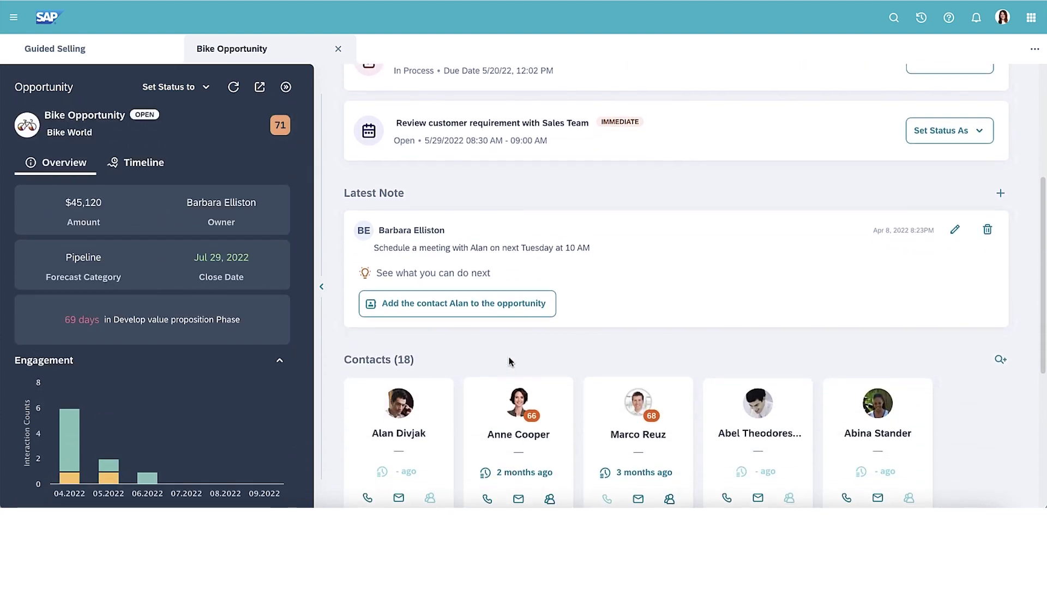
click(463, 309)
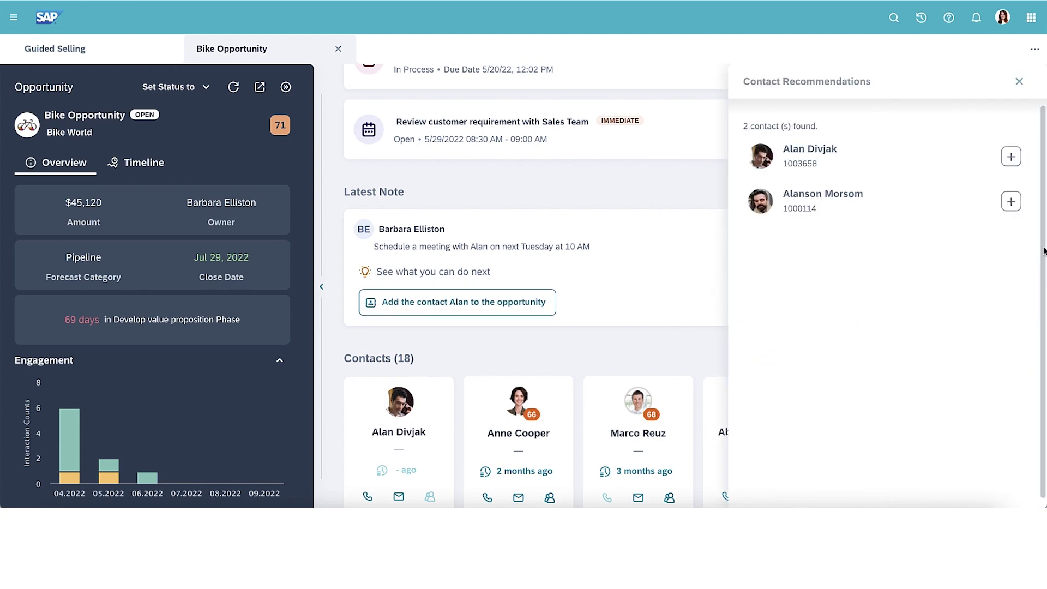
click(1012, 162)
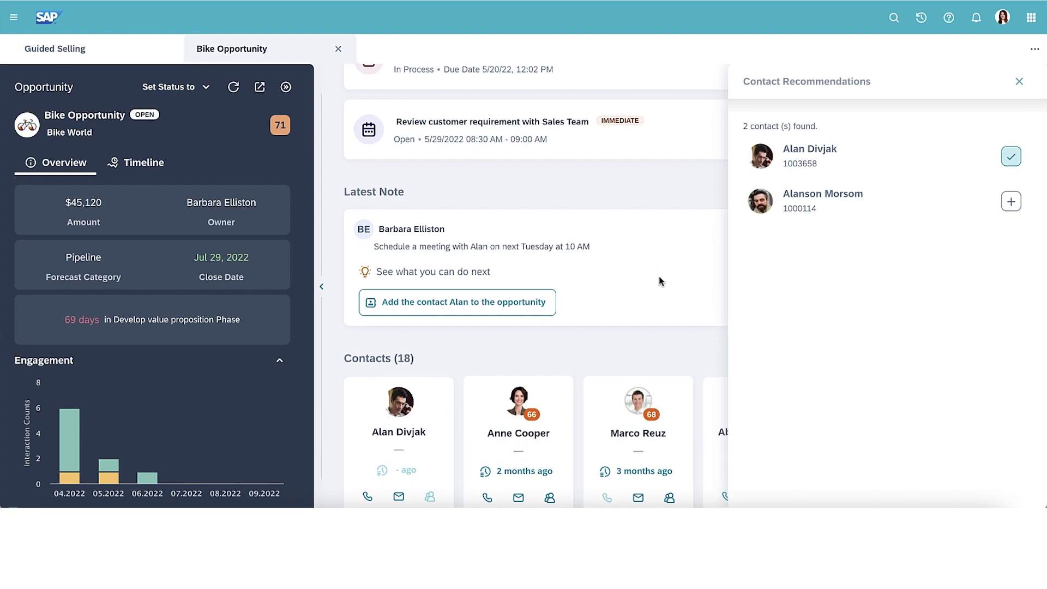
click(1018, 83)
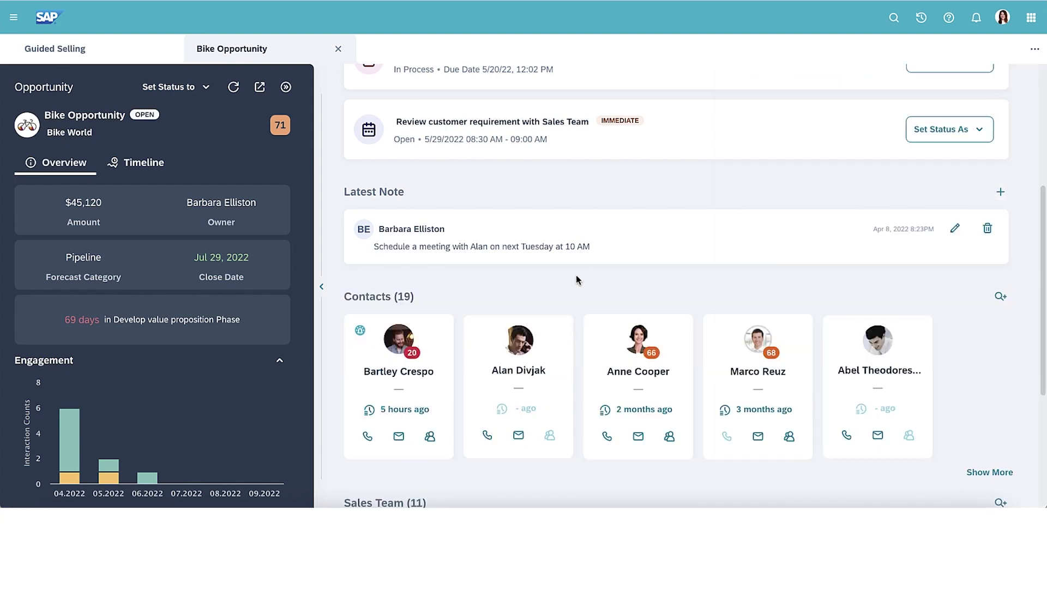
scroll(576, 280, down, 1)
scroll(576, 280, up, 3)
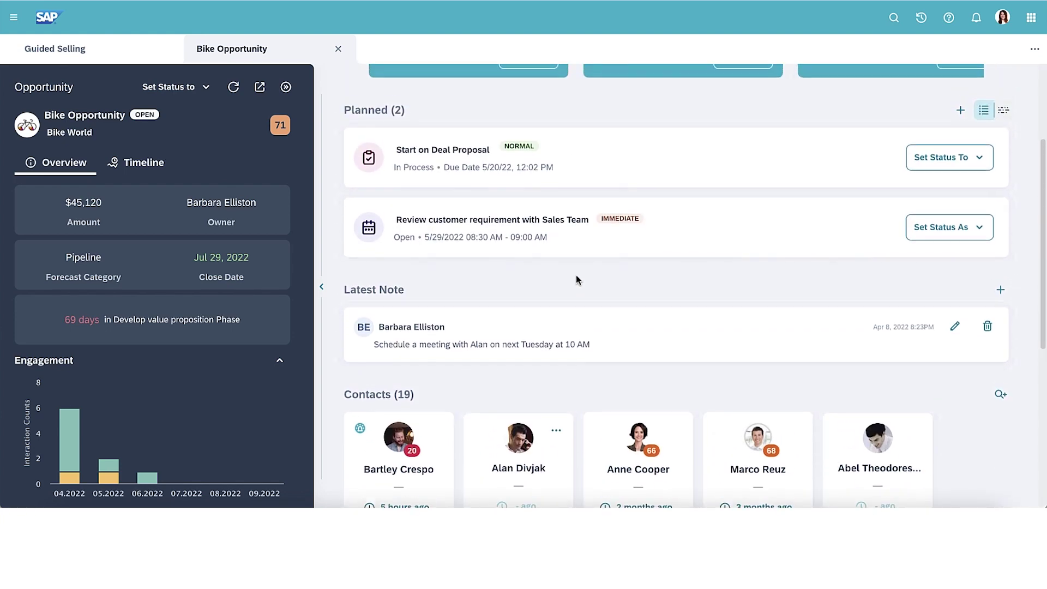
click(959, 166)
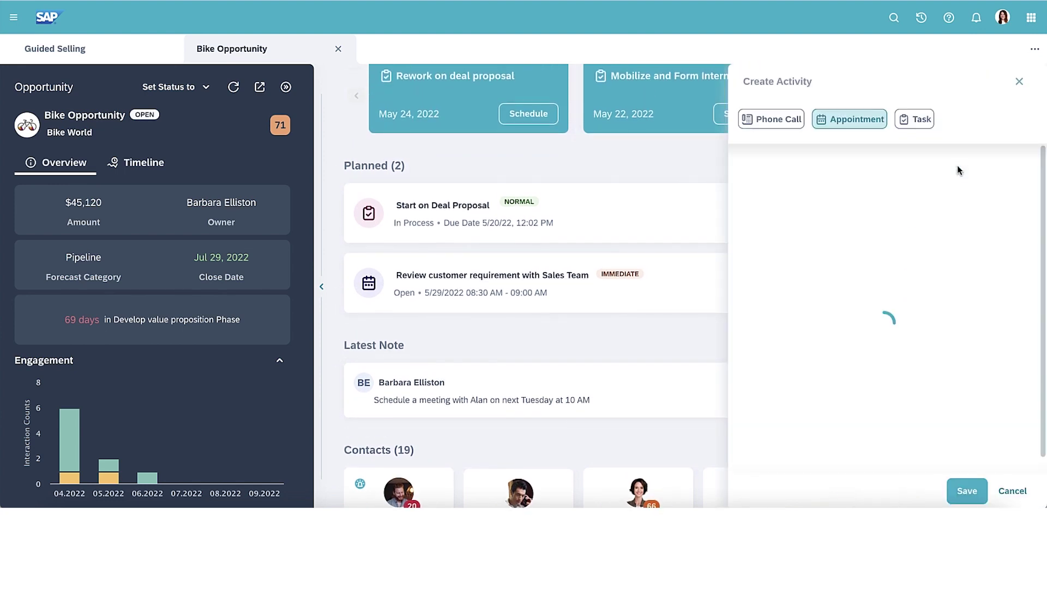
scroll(851, 190, down, 1)
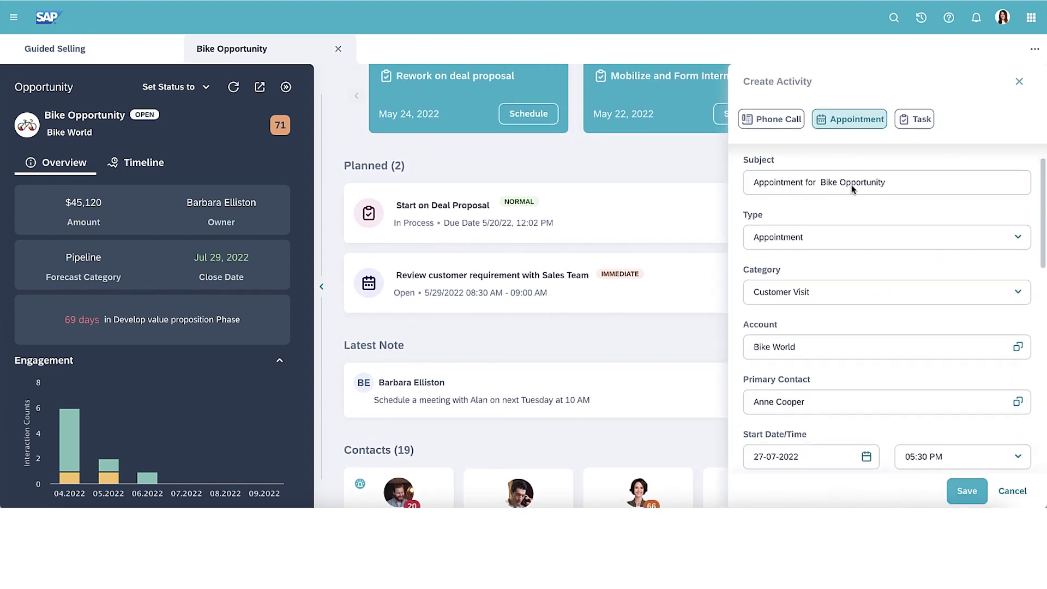
scroll(852, 190, down, 1)
scroll(851, 186, down, 1)
scroll(851, 185, down, 1)
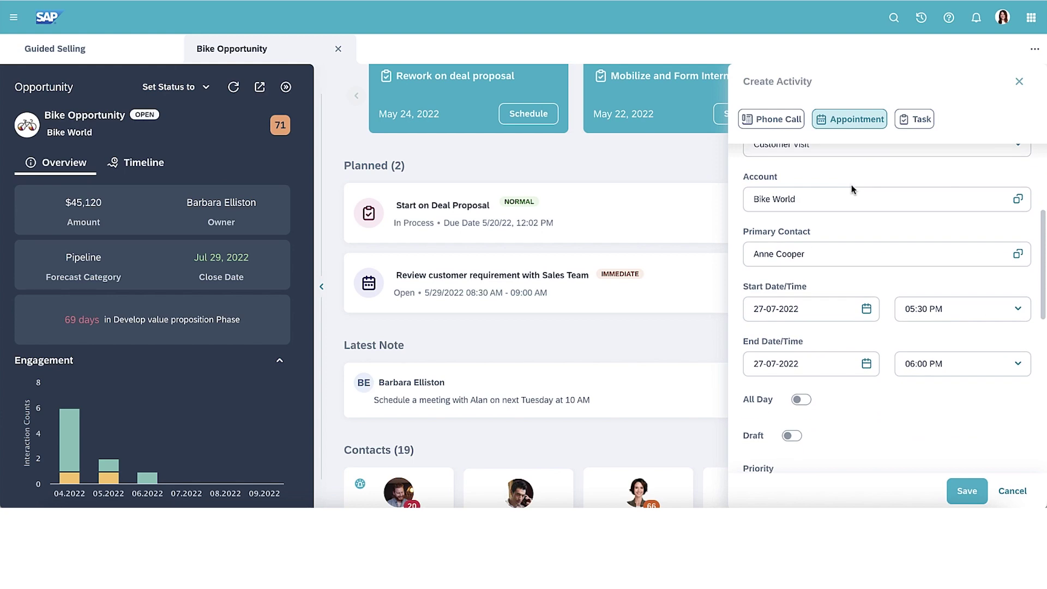
scroll(851, 184, down, 1)
scroll(852, 185, down, 1)
scroll(851, 185, down, 1)
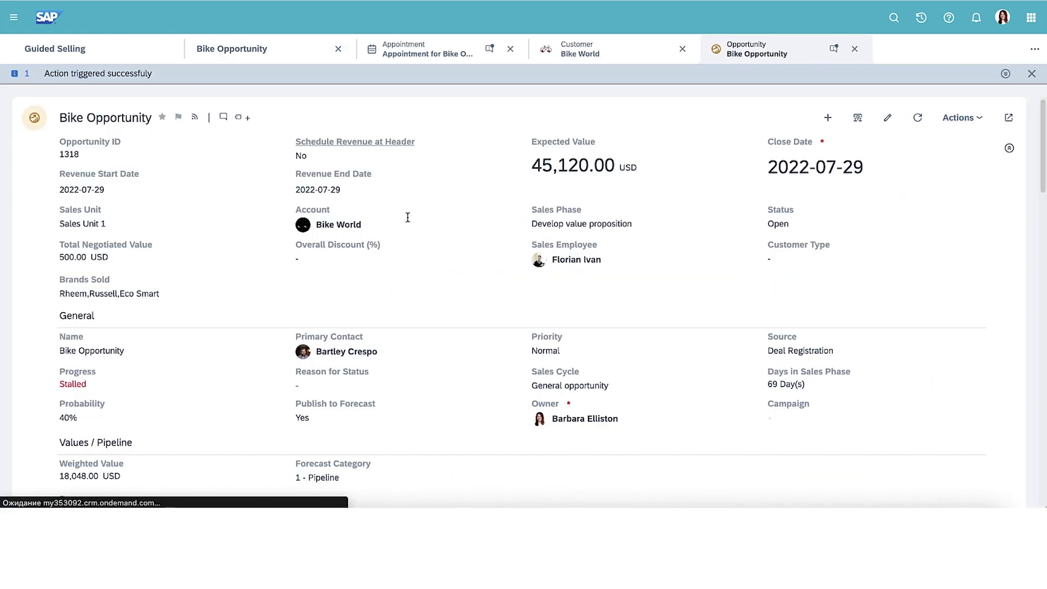
Step: Edit Bike Opportunity and set its Sales Phase to Quotation
click(889, 118)
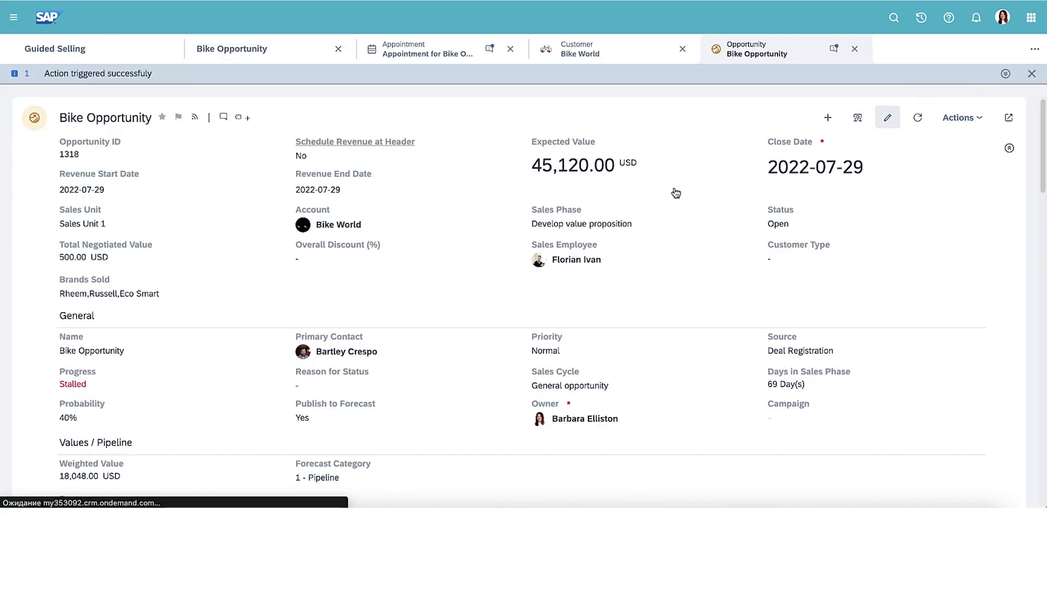
click(736, 248)
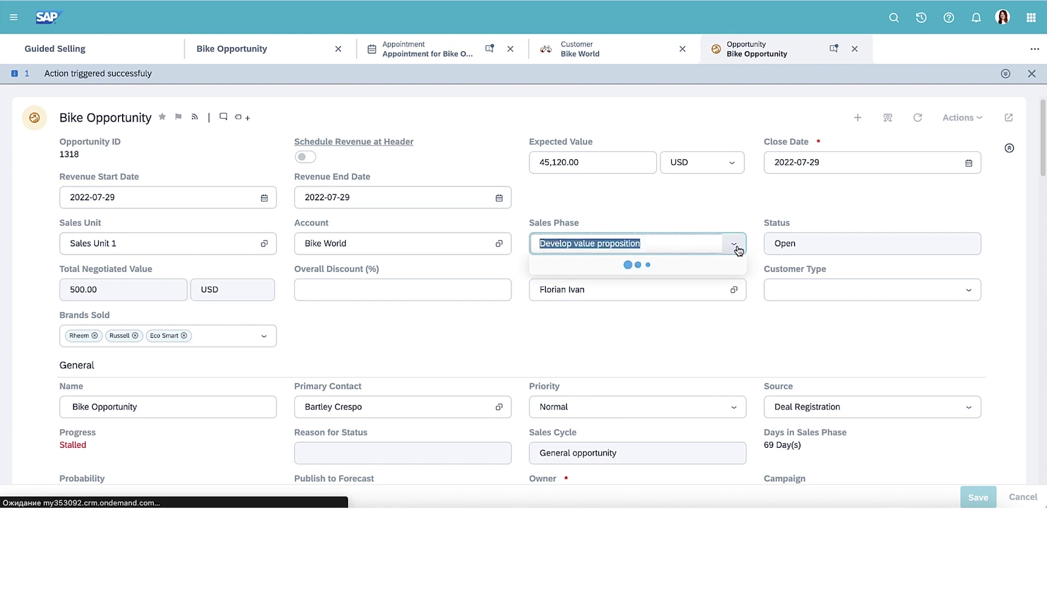
click(569, 345)
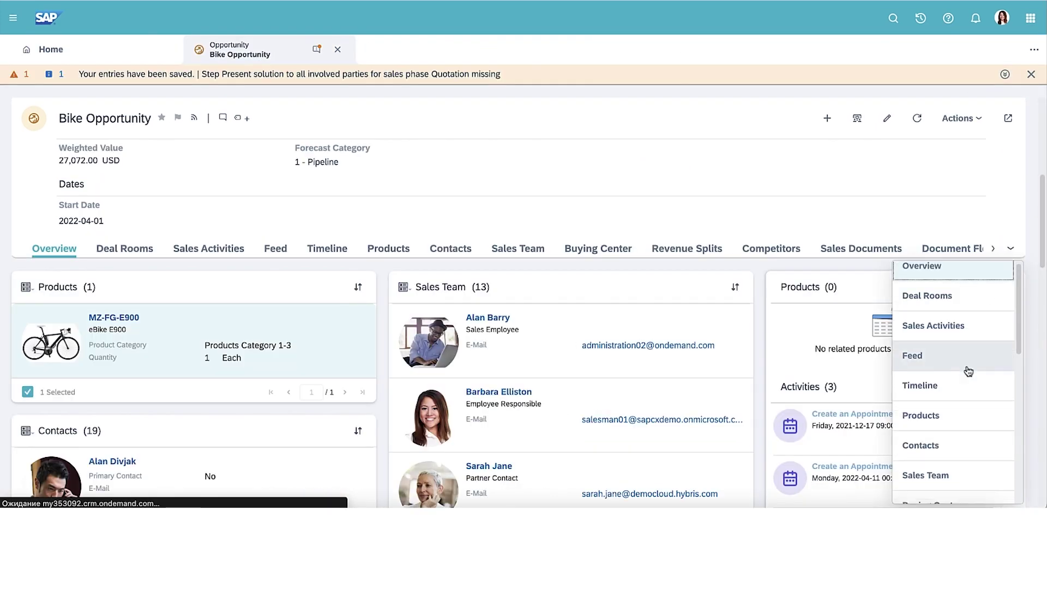
scroll(966, 367, down, 3)
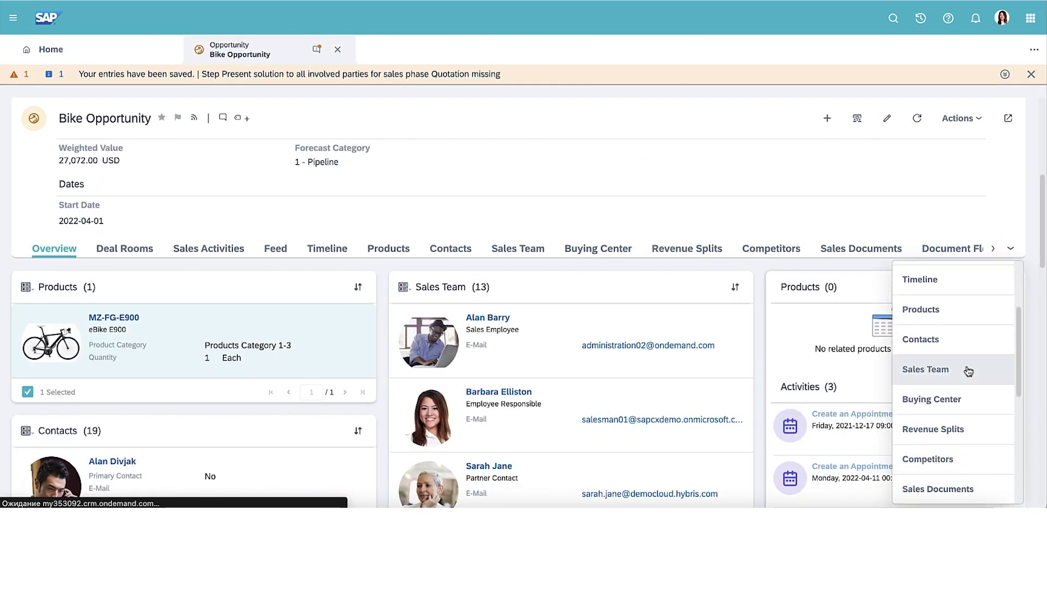
scroll(968, 371, down, 2)
scroll(968, 371, down, 1)
scroll(967, 371, down, 1)
scroll(968, 371, down, 1)
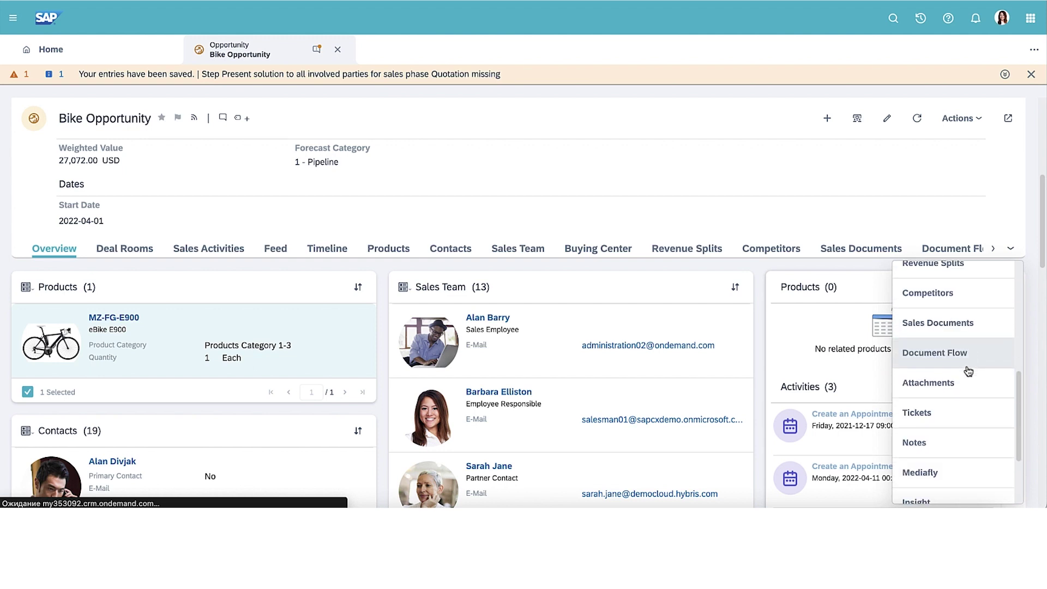
scroll(410, 208, down, 2)
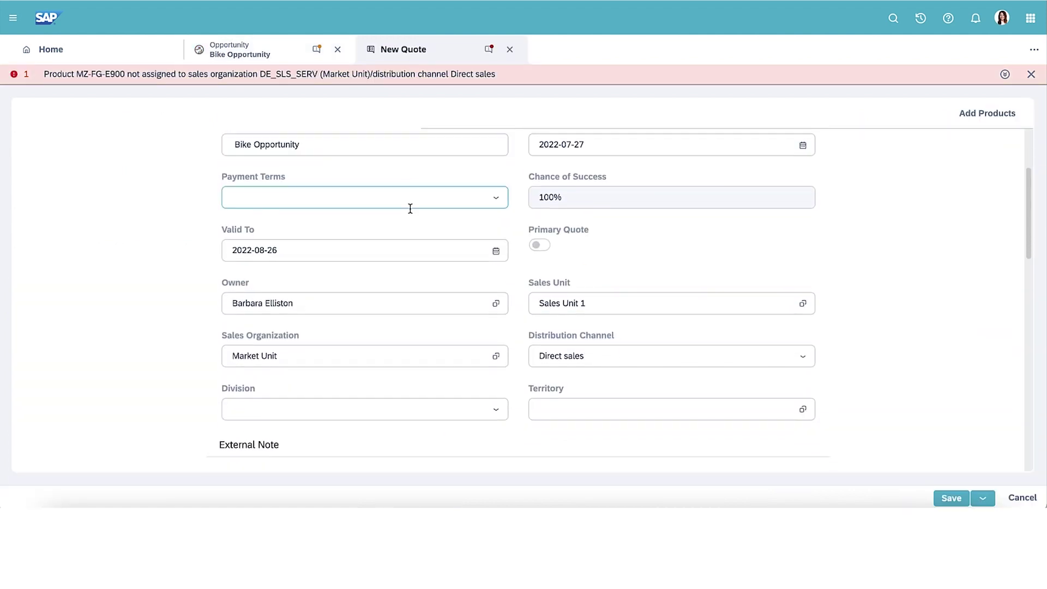
scroll(507, 245, up, 3)
Step: Set the new quote's Document Type to Sales Quote
click(499, 164)
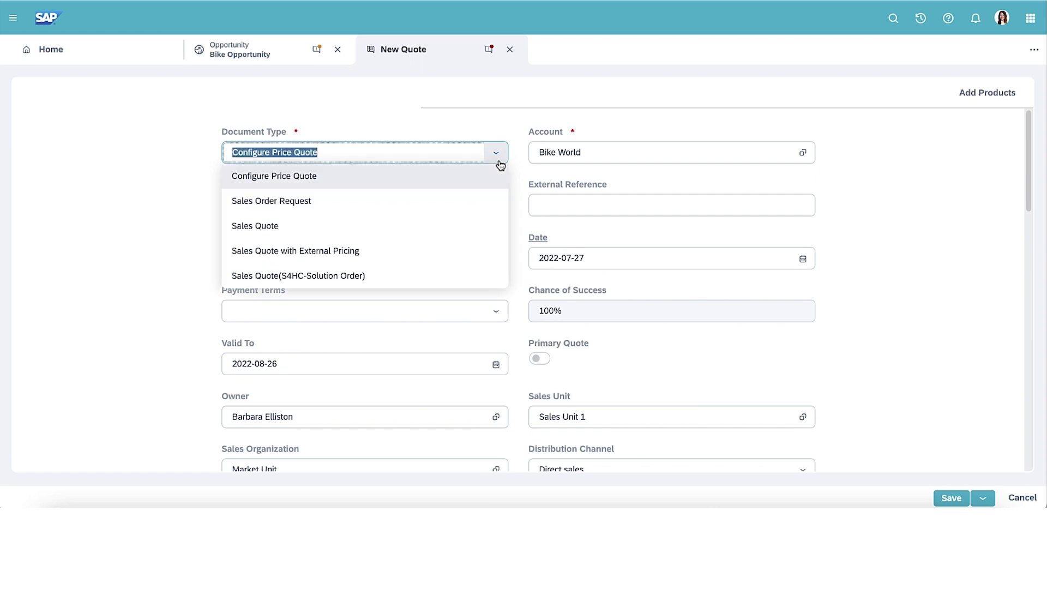
click(253, 225)
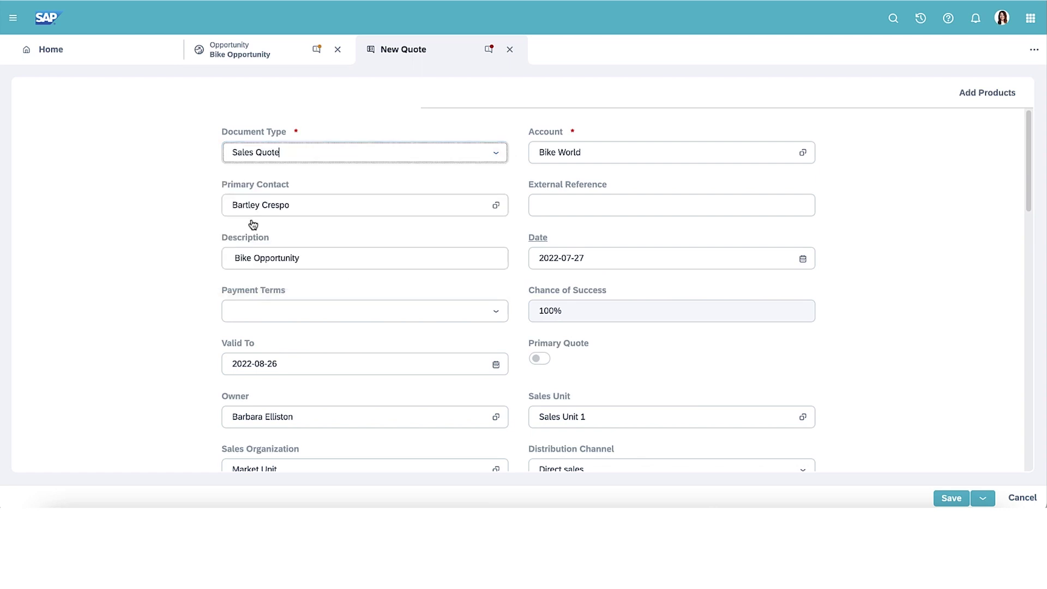